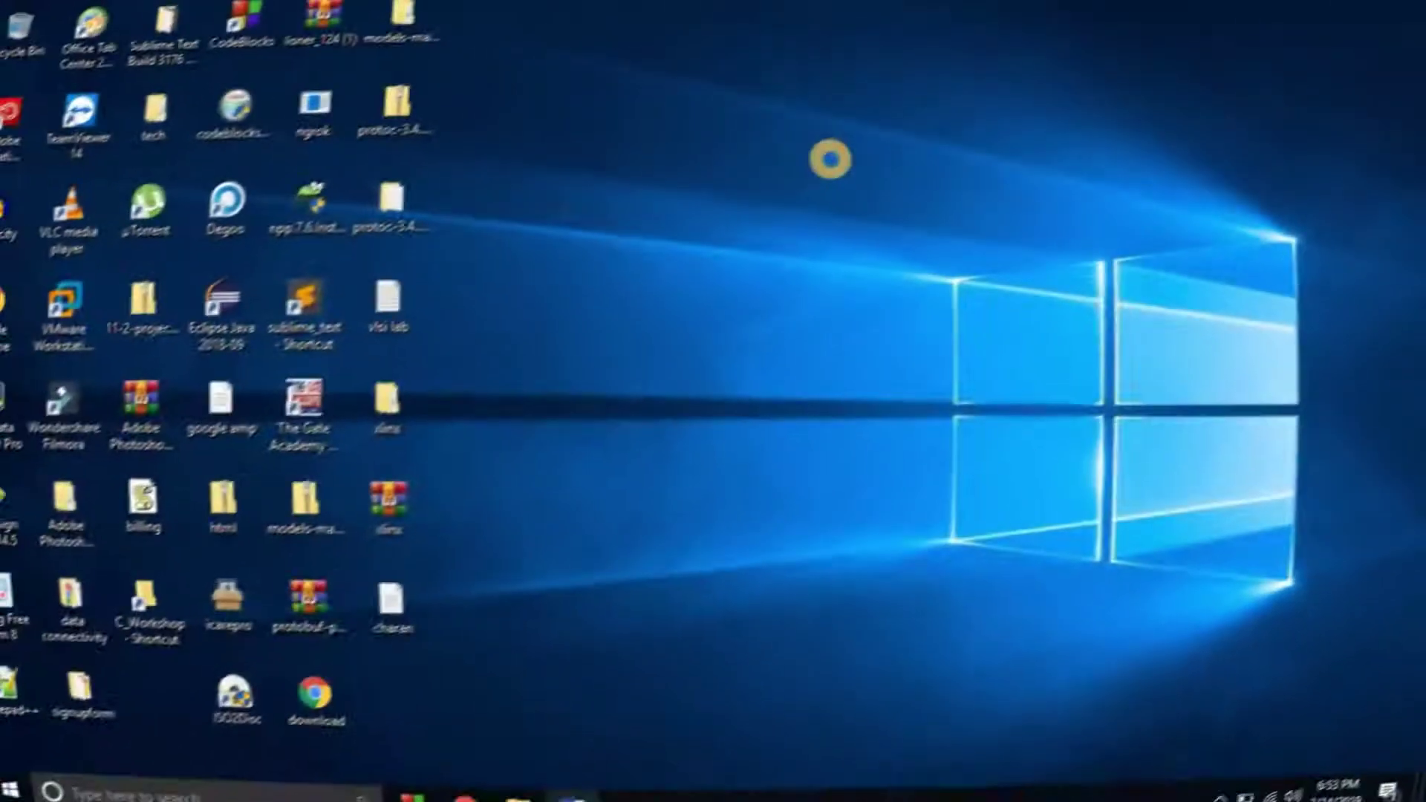
# Refresh the desktop, then bring the 'Subscribe my channel' Word document back on screen
pyautogui.rightClick(834, 176)
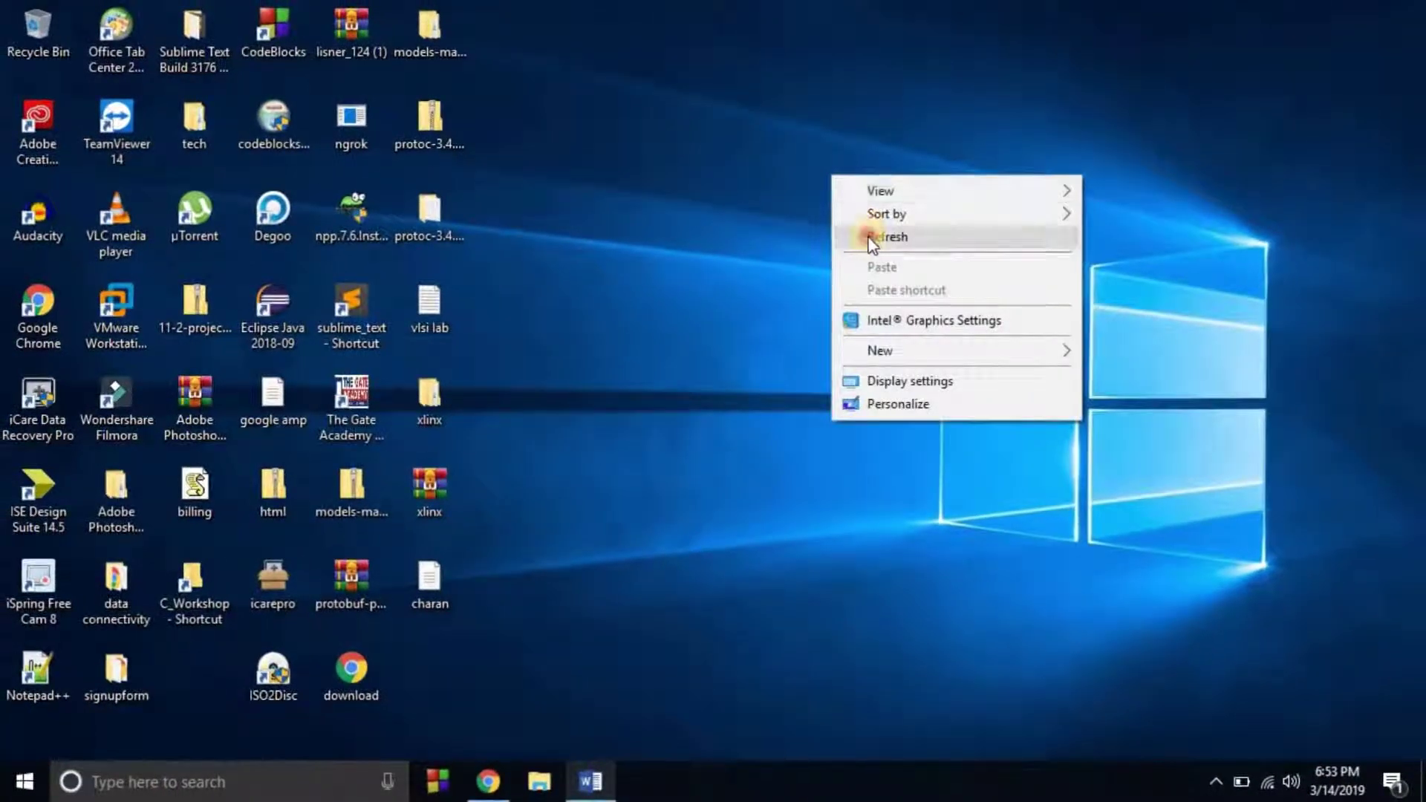
pyautogui.click(873, 235)
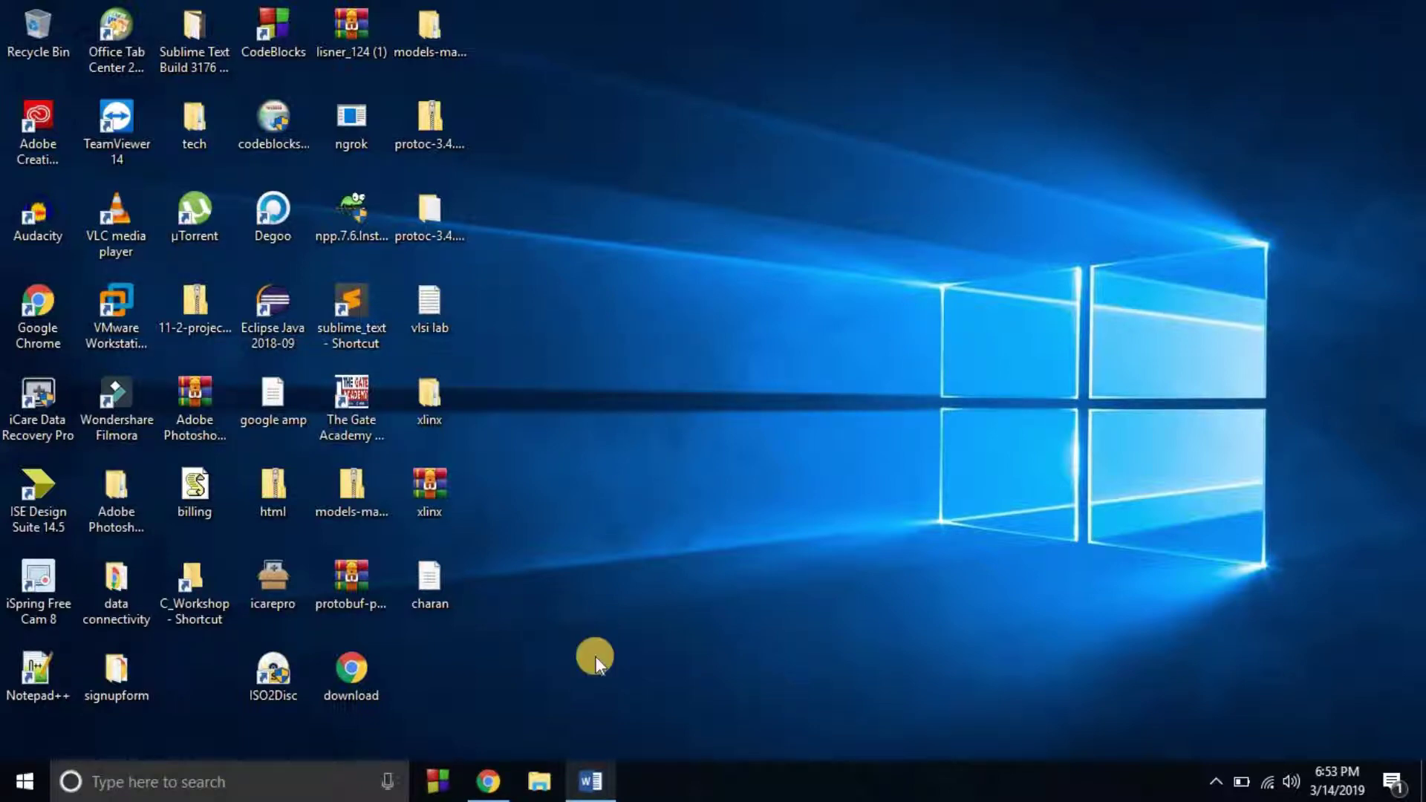
pyautogui.click(583, 784)
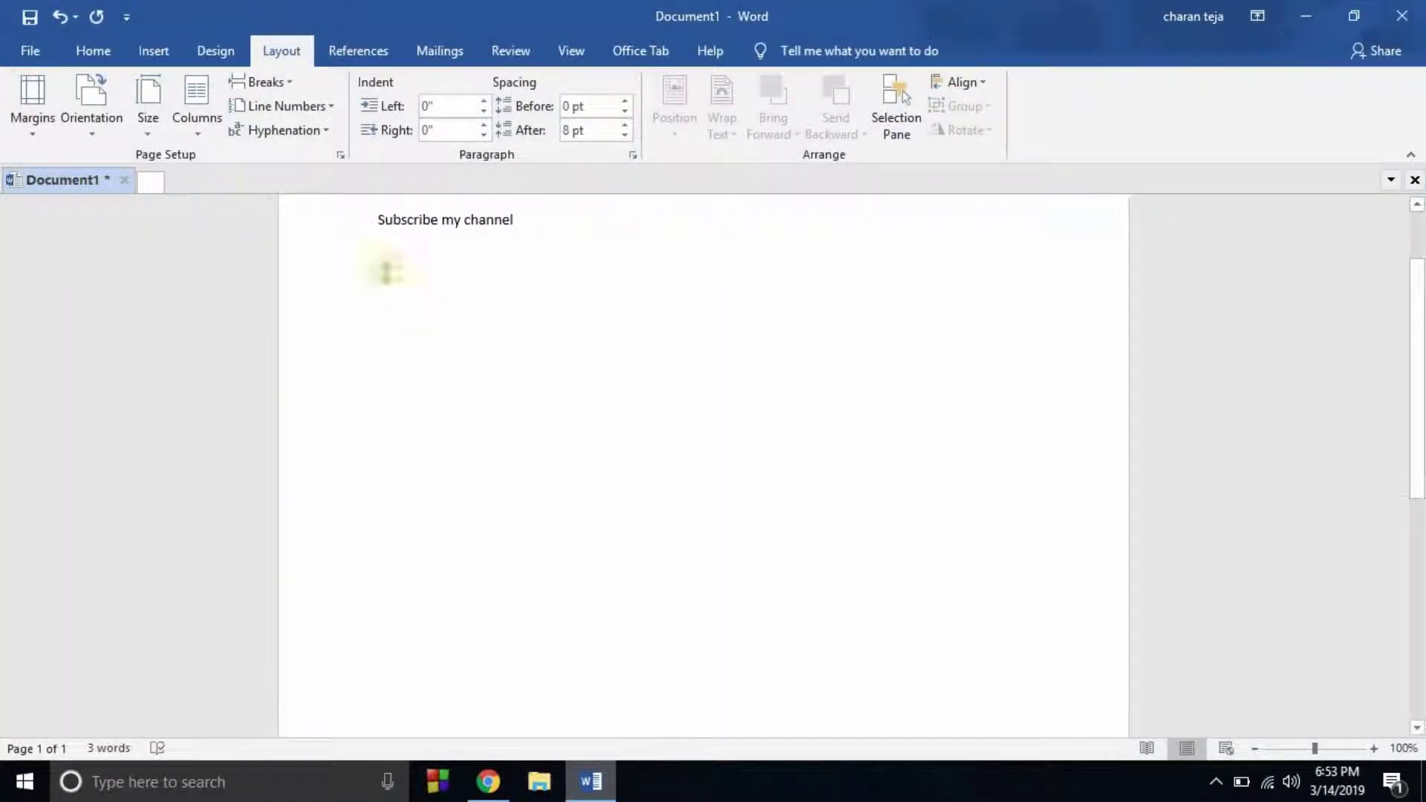
pyautogui.scroll(3, 385, 270)
pyautogui.click(12, 51)
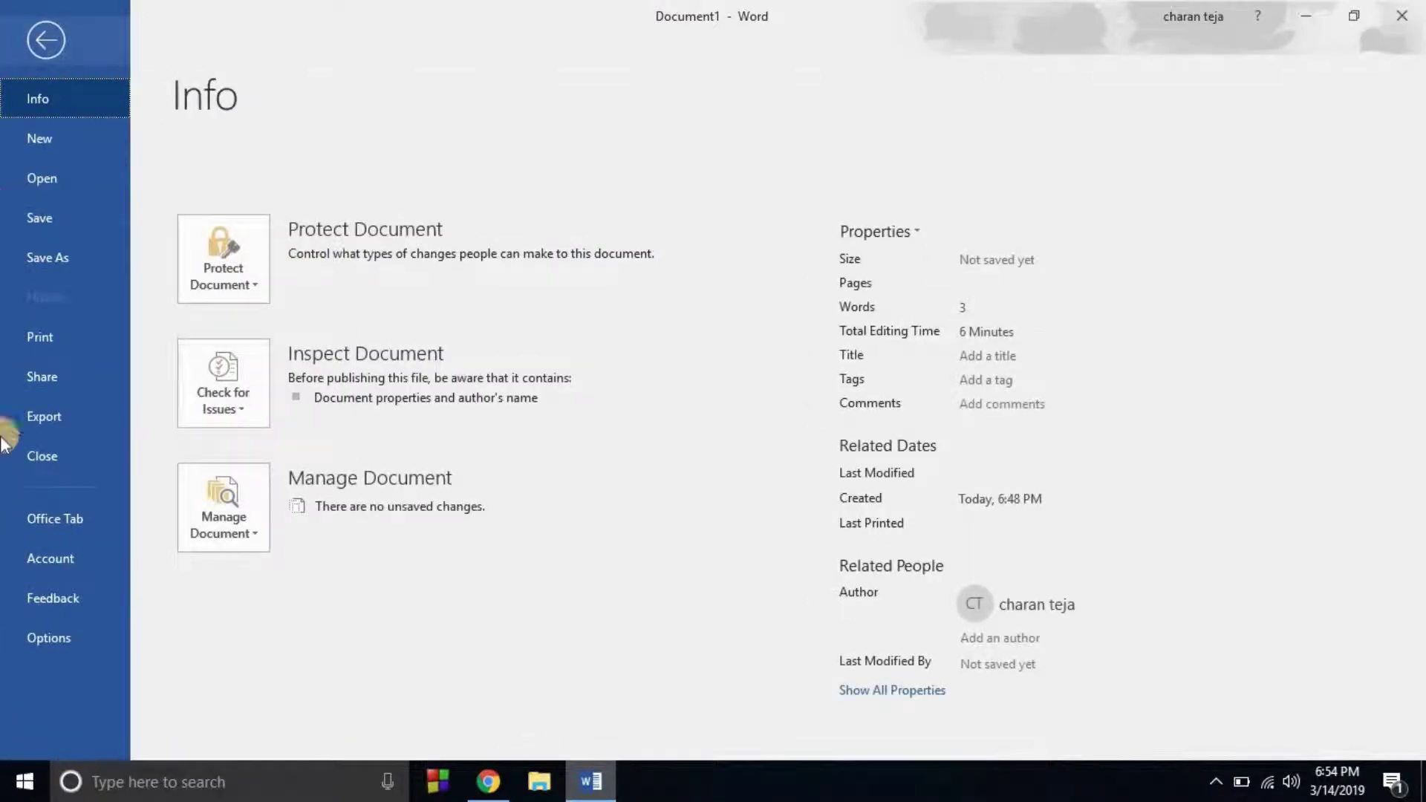
pyautogui.click(63, 565)
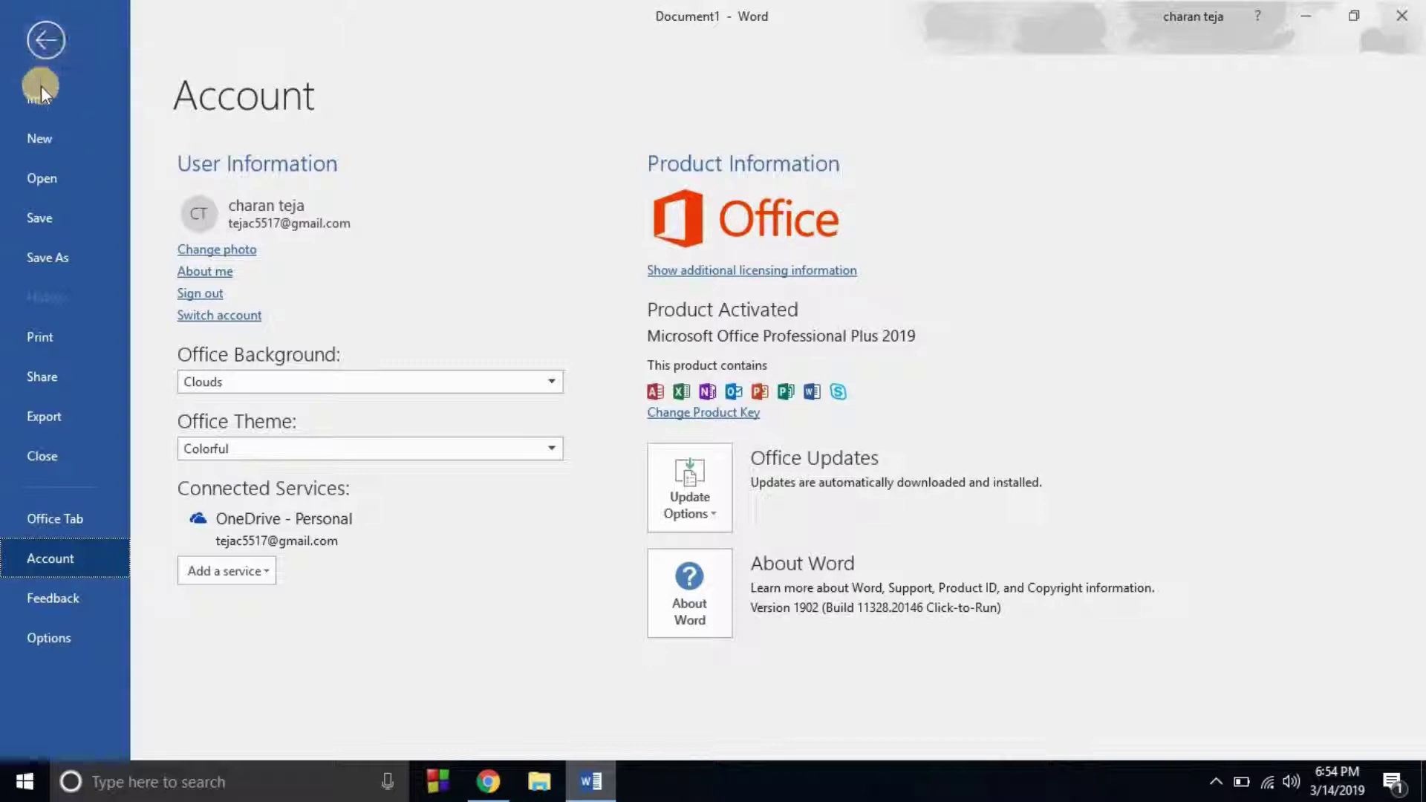
pyautogui.press('Escape')
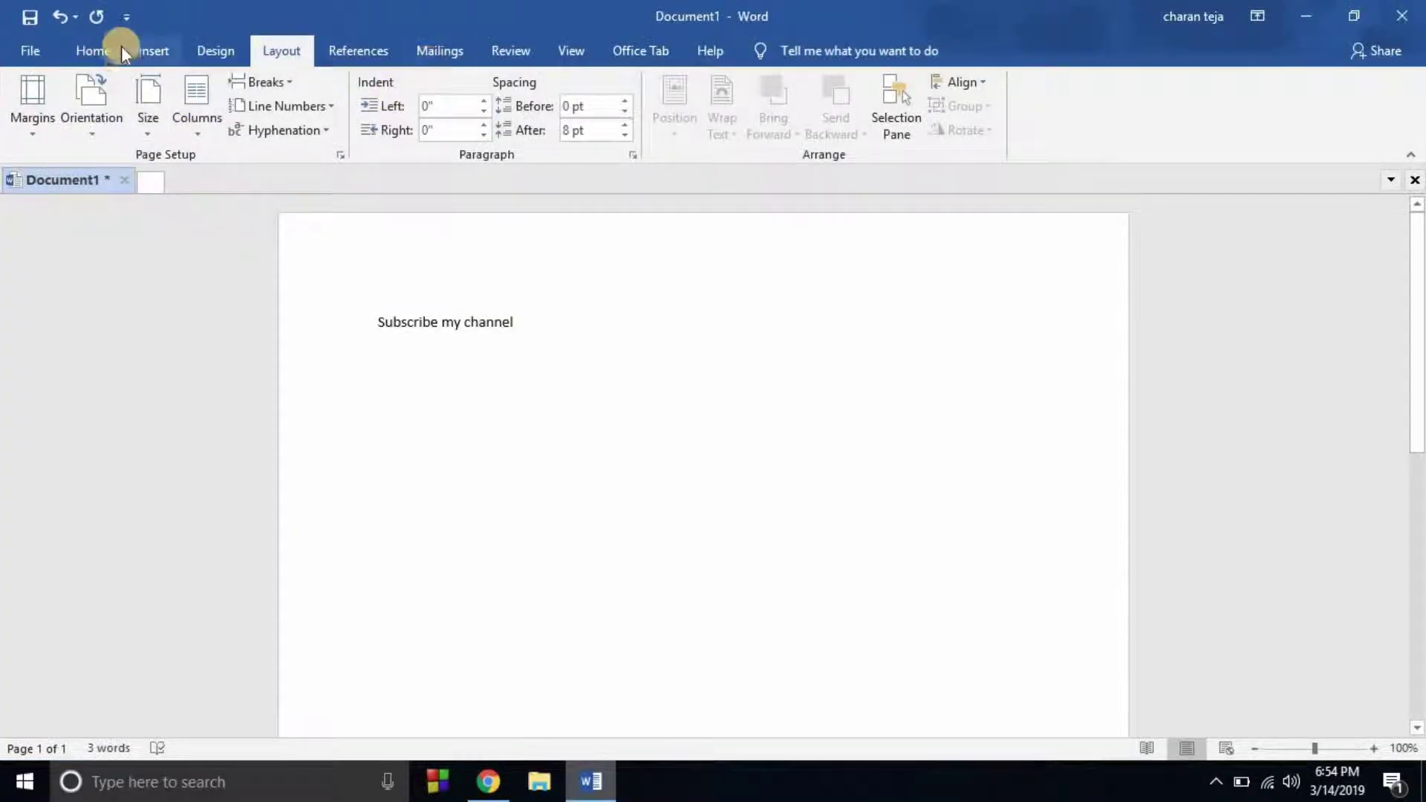
pyautogui.click(153, 47)
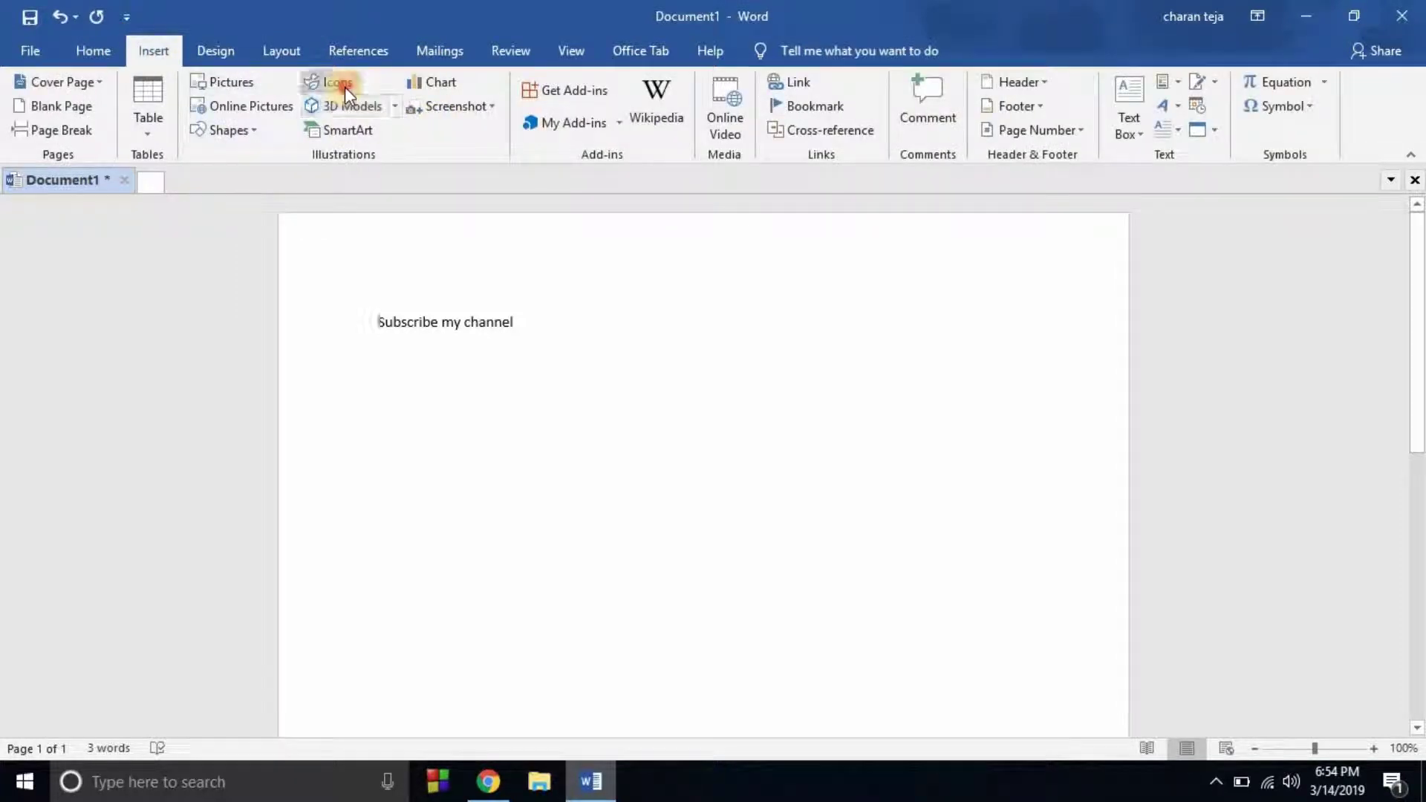
pyautogui.click(344, 87)
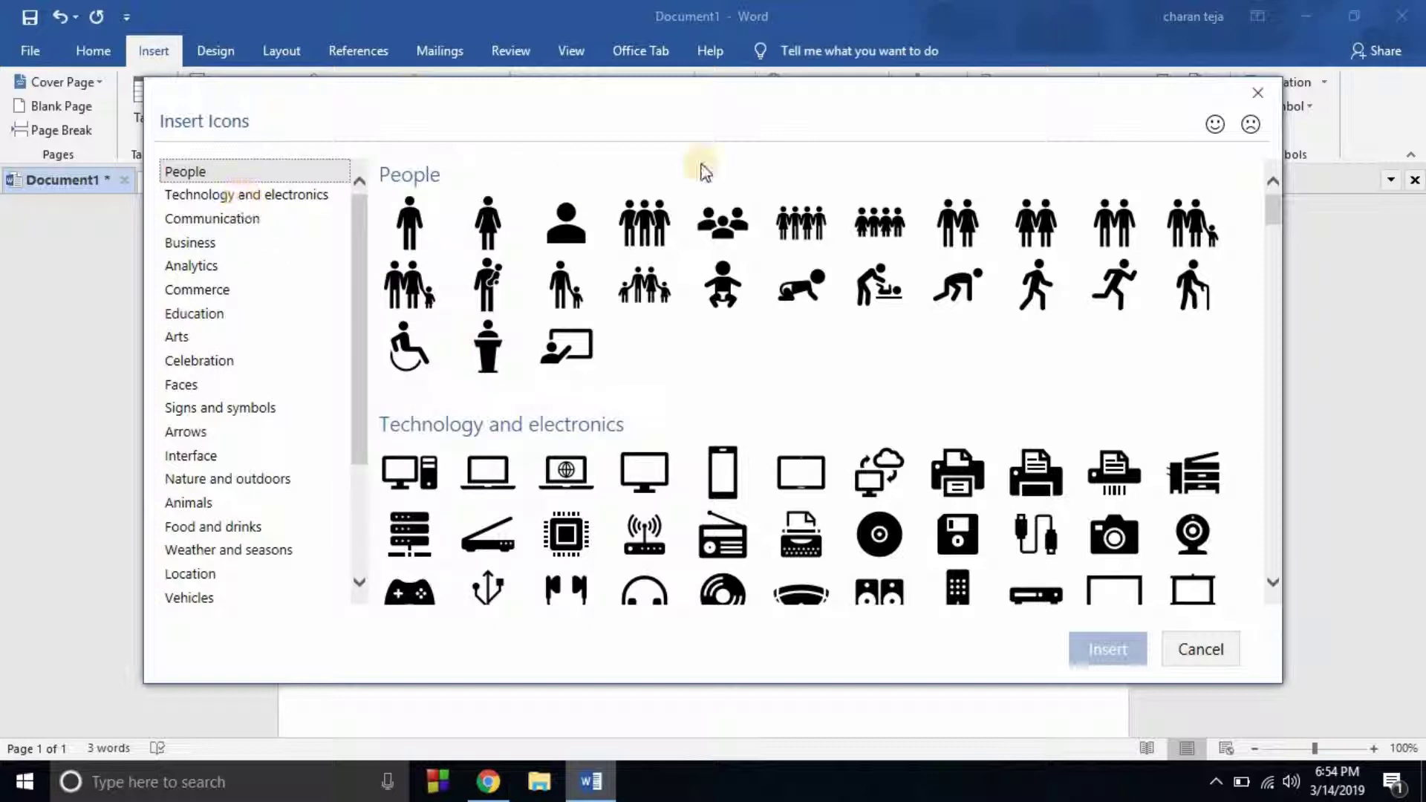
pyautogui.click(1257, 100)
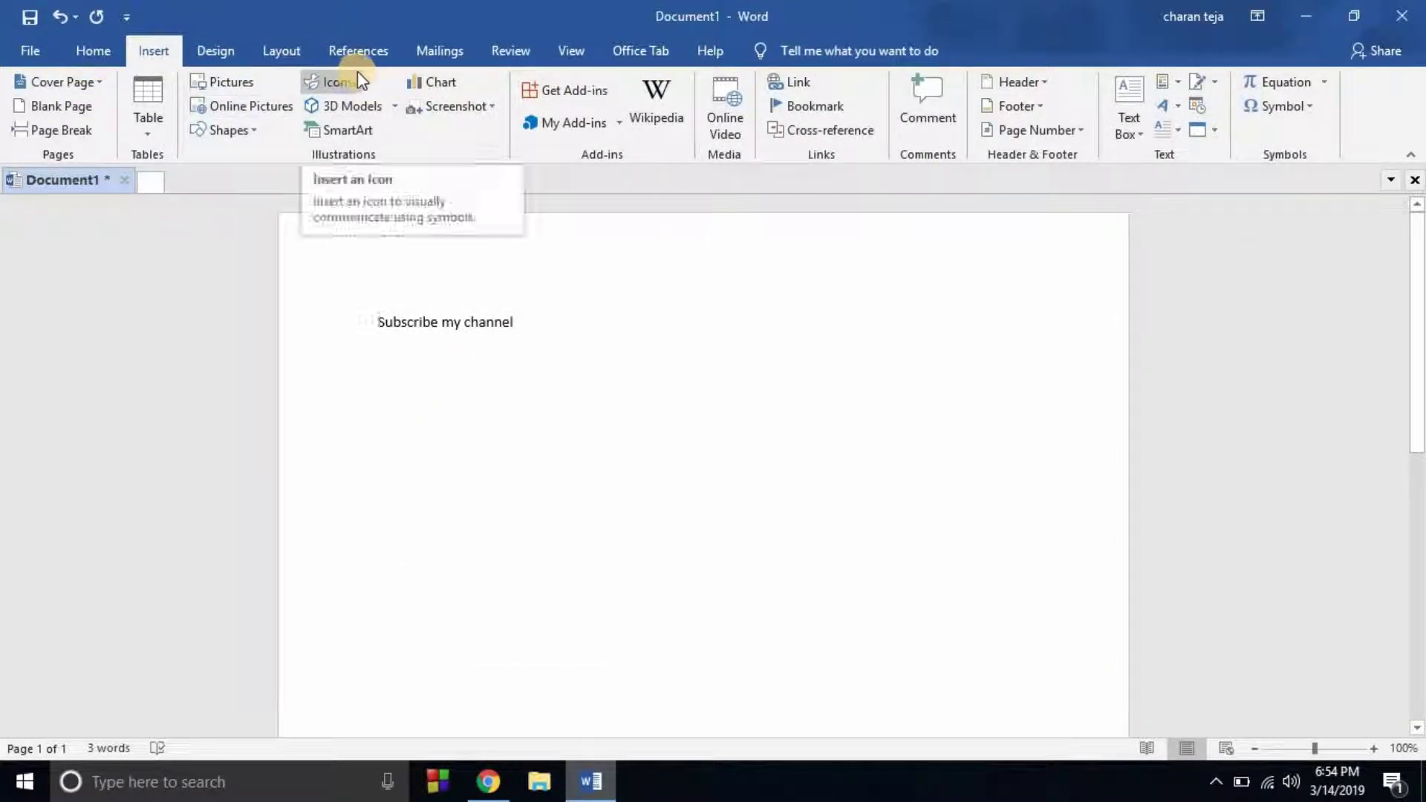
# Read 'Subscribe my channel' aloud from its start and show the speed and voice settings
pyautogui.click(510, 52)
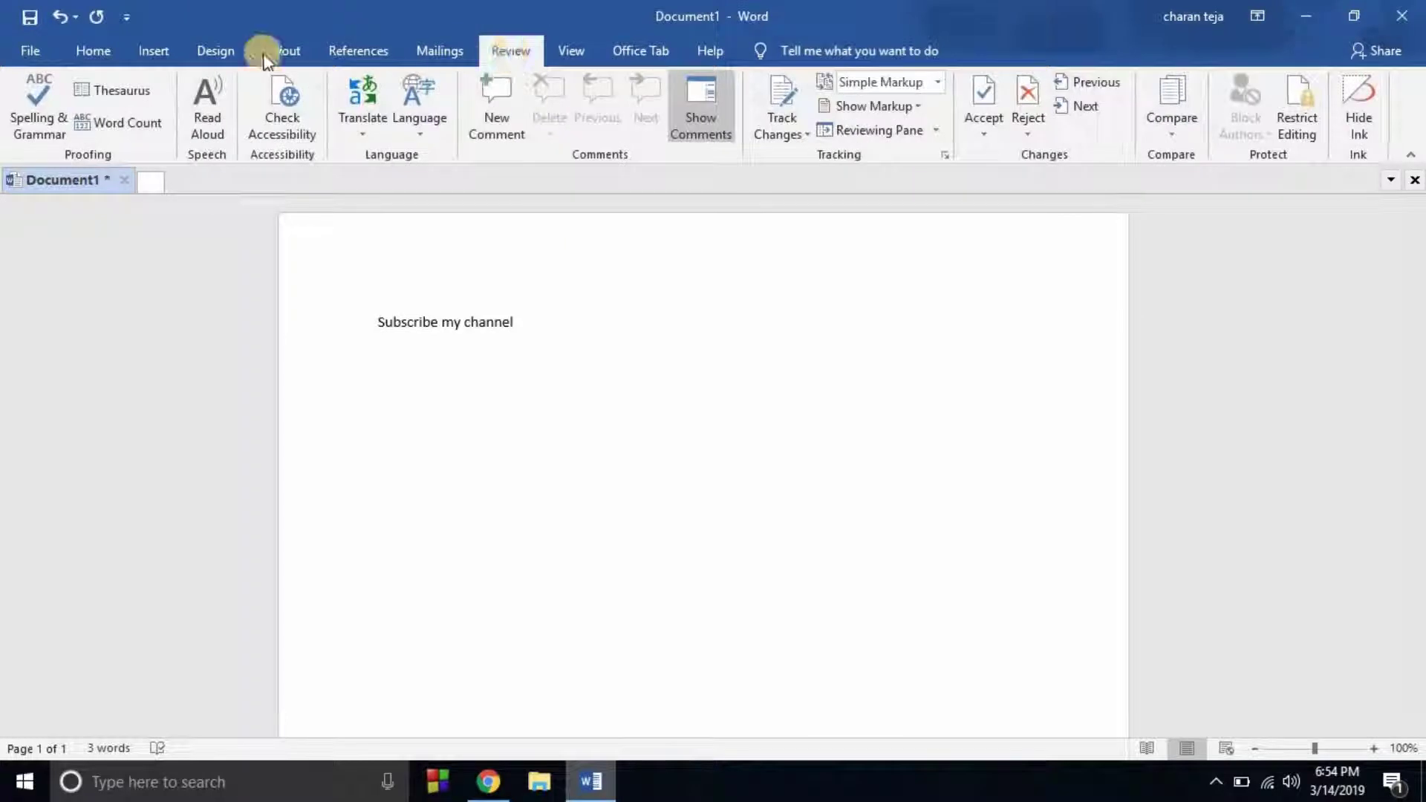
pyautogui.click(213, 134)
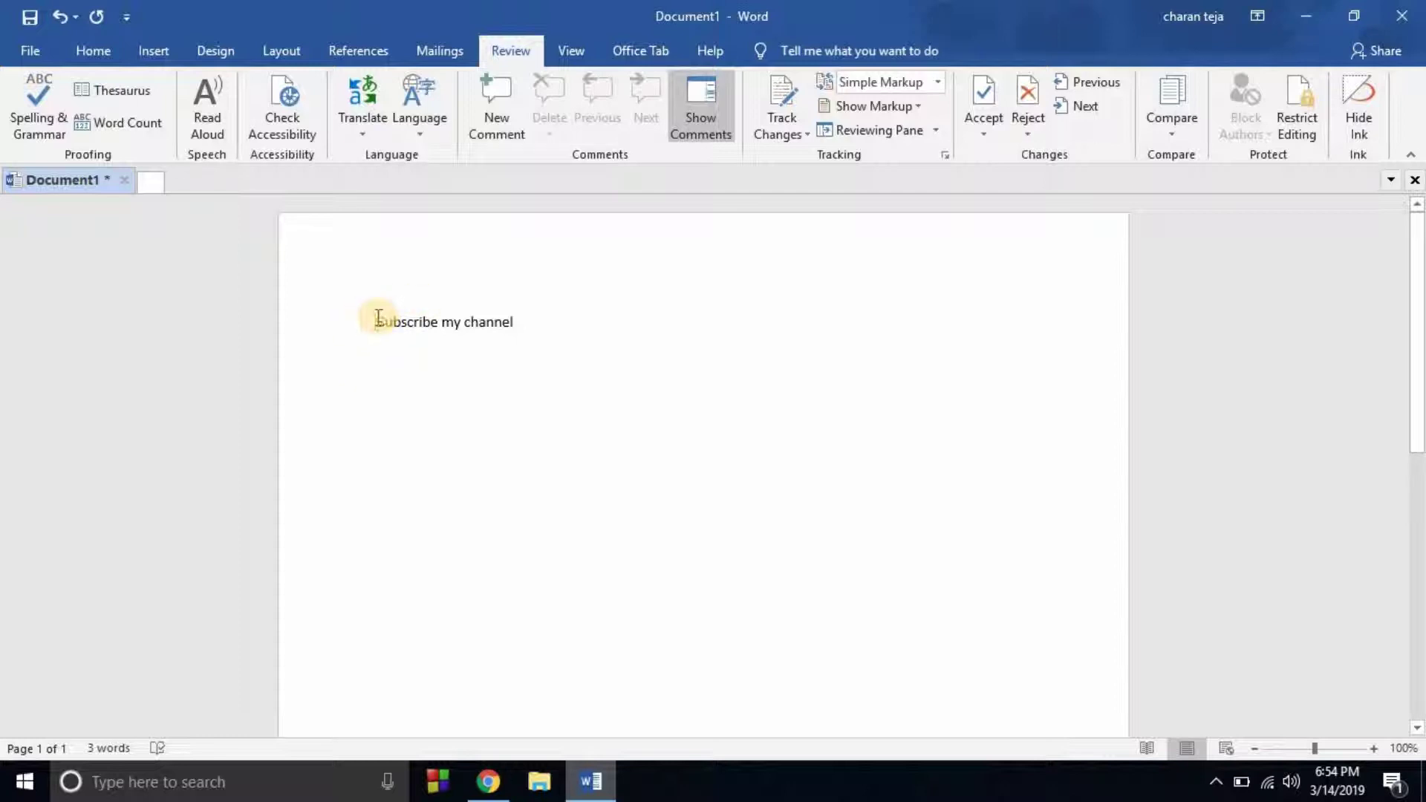
pyautogui.moveTo(442, 329); pyautogui.dragTo(539, 330)
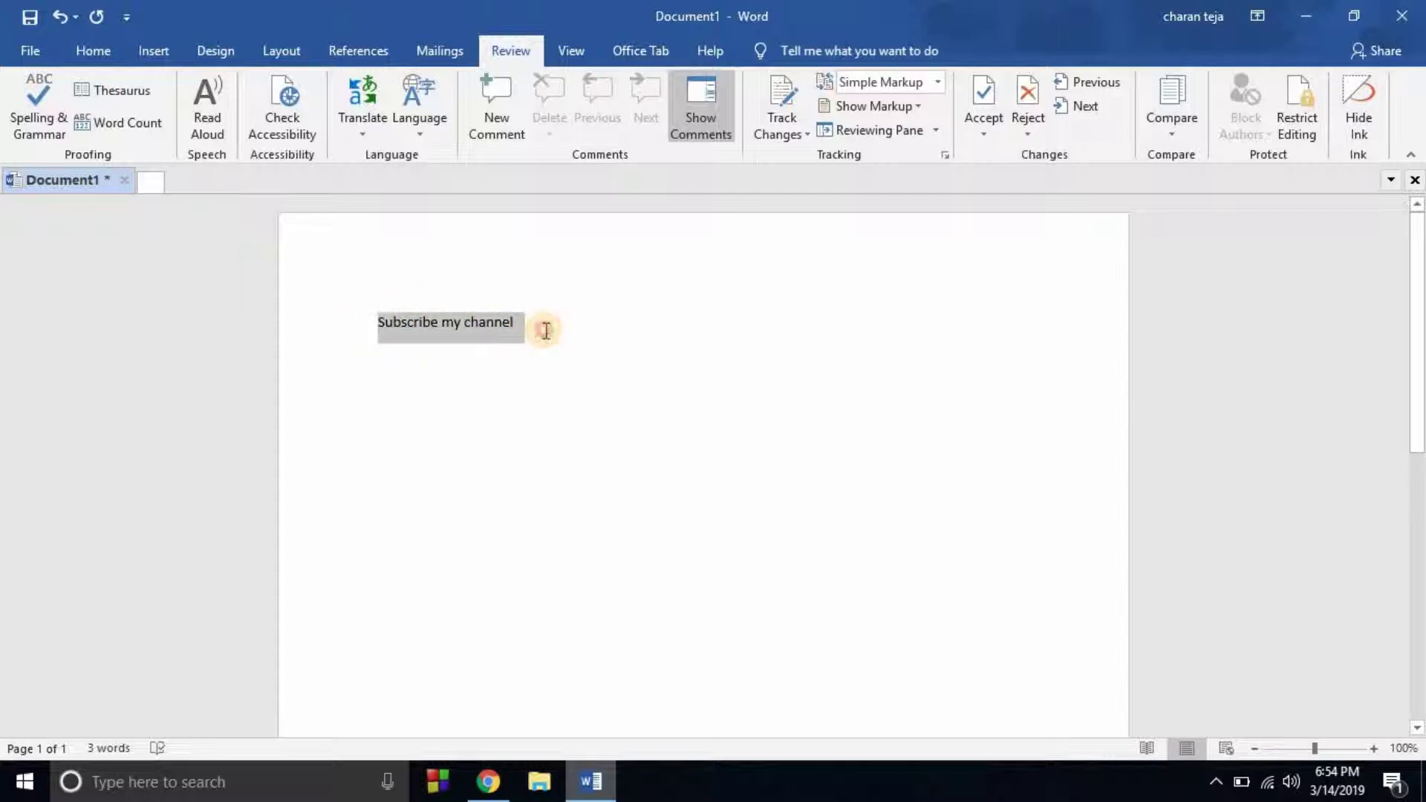
pyautogui.click(546, 331)
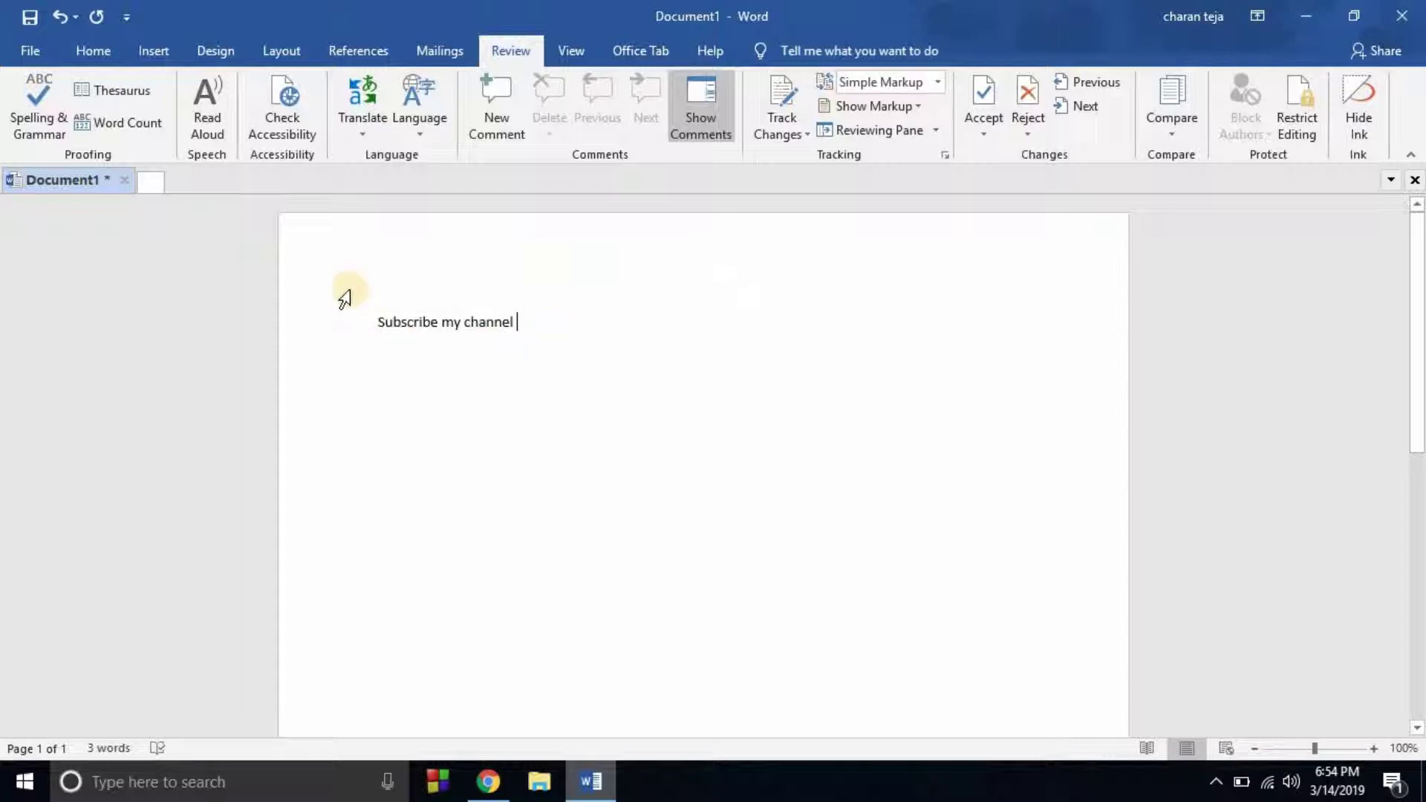
pyautogui.click(376, 320)
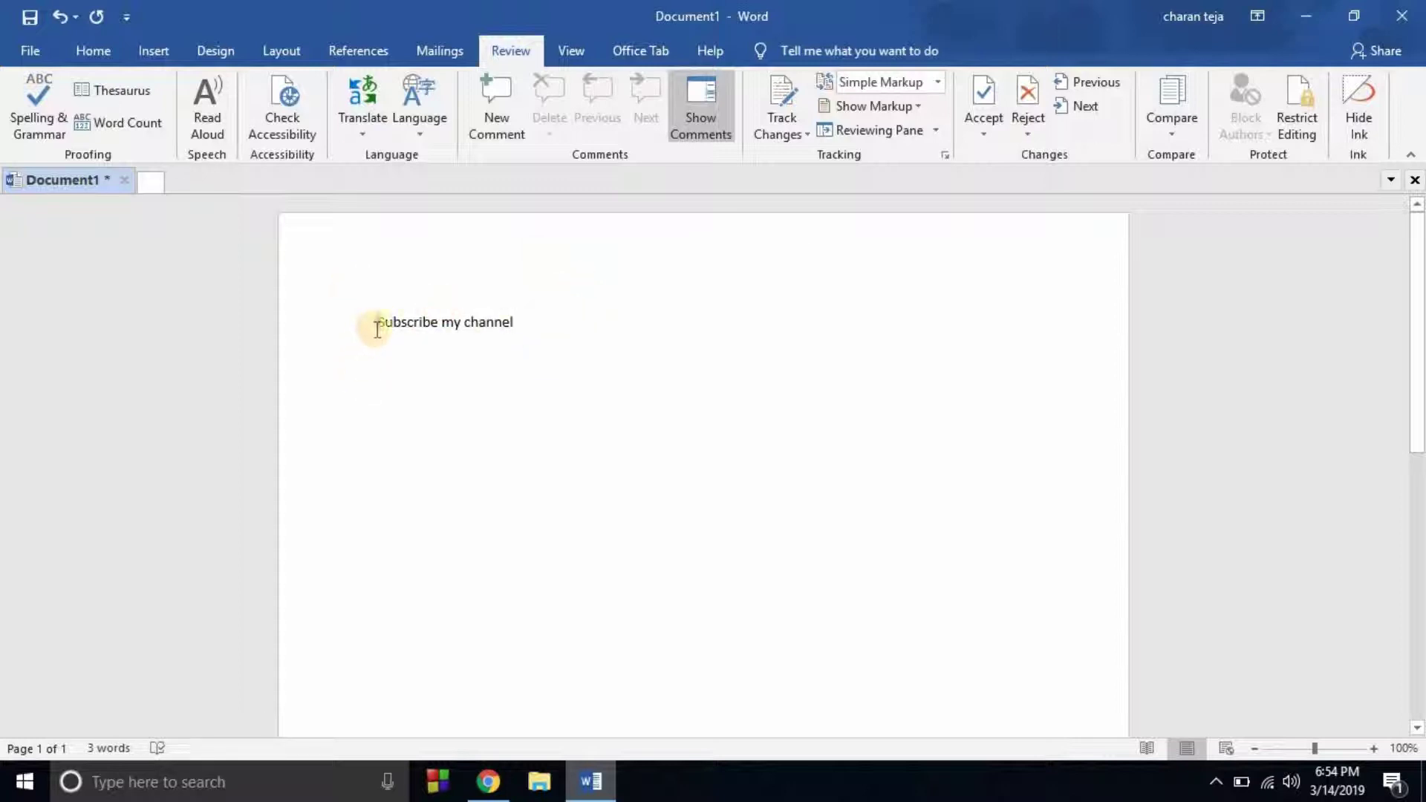
pyautogui.click(202, 137)
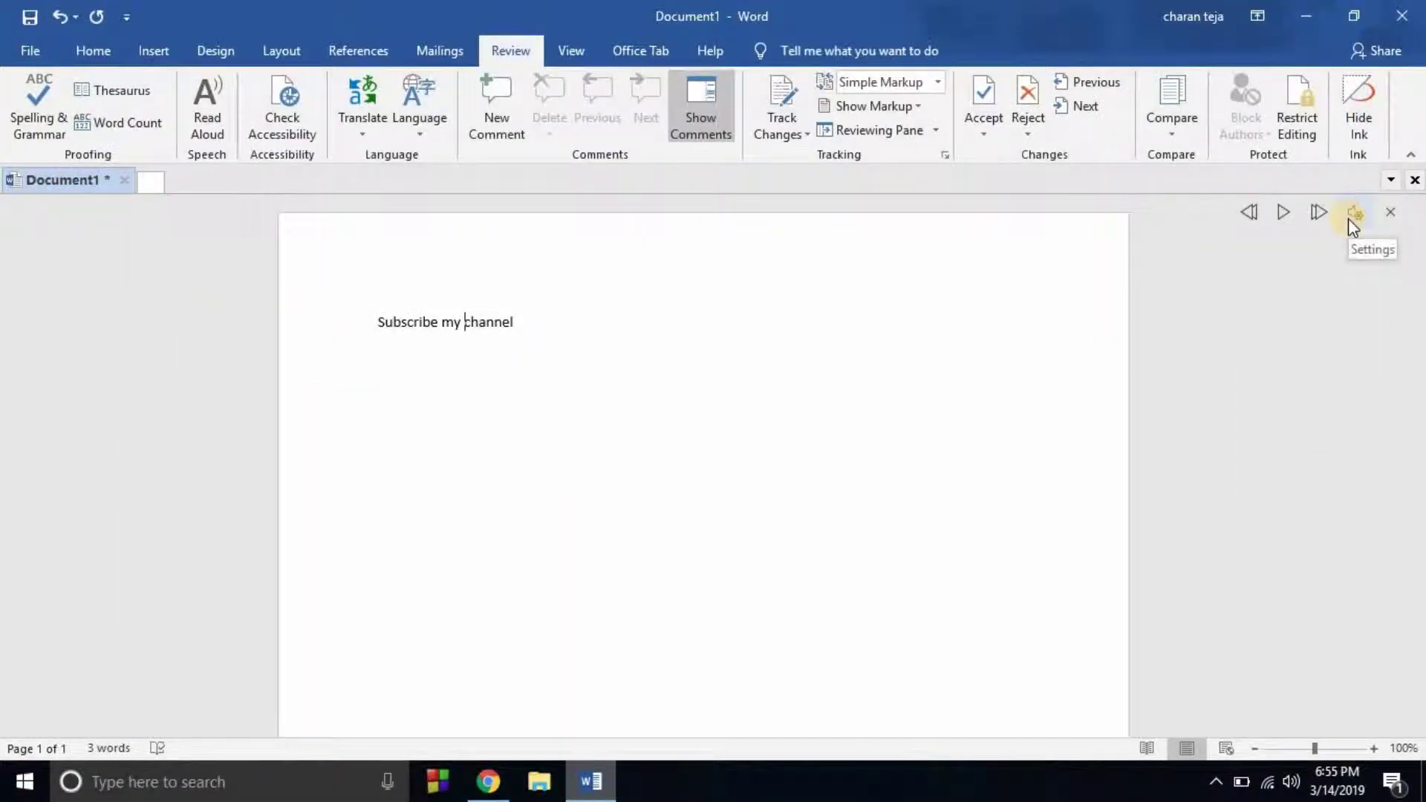
pyautogui.click(1350, 216)
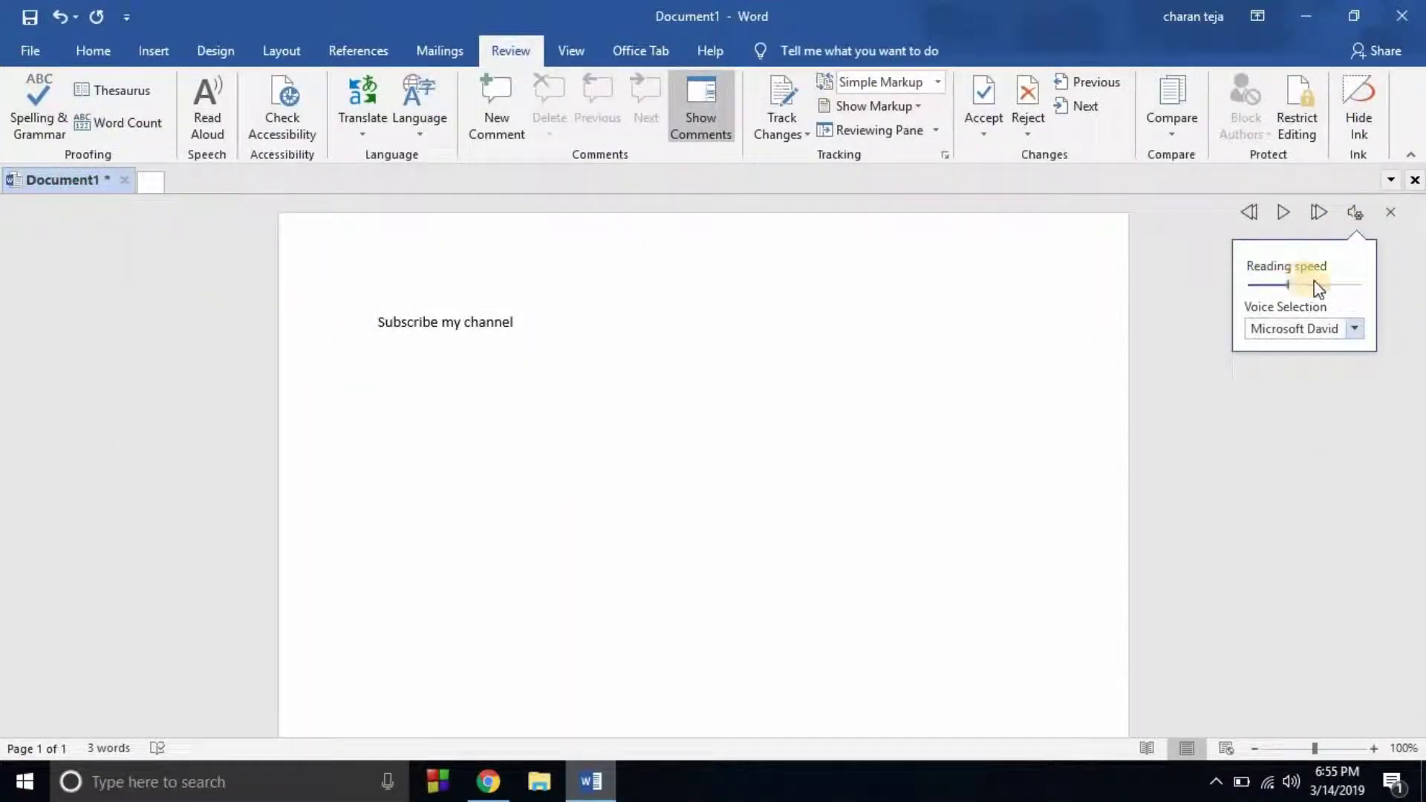
pyautogui.click(1356, 329)
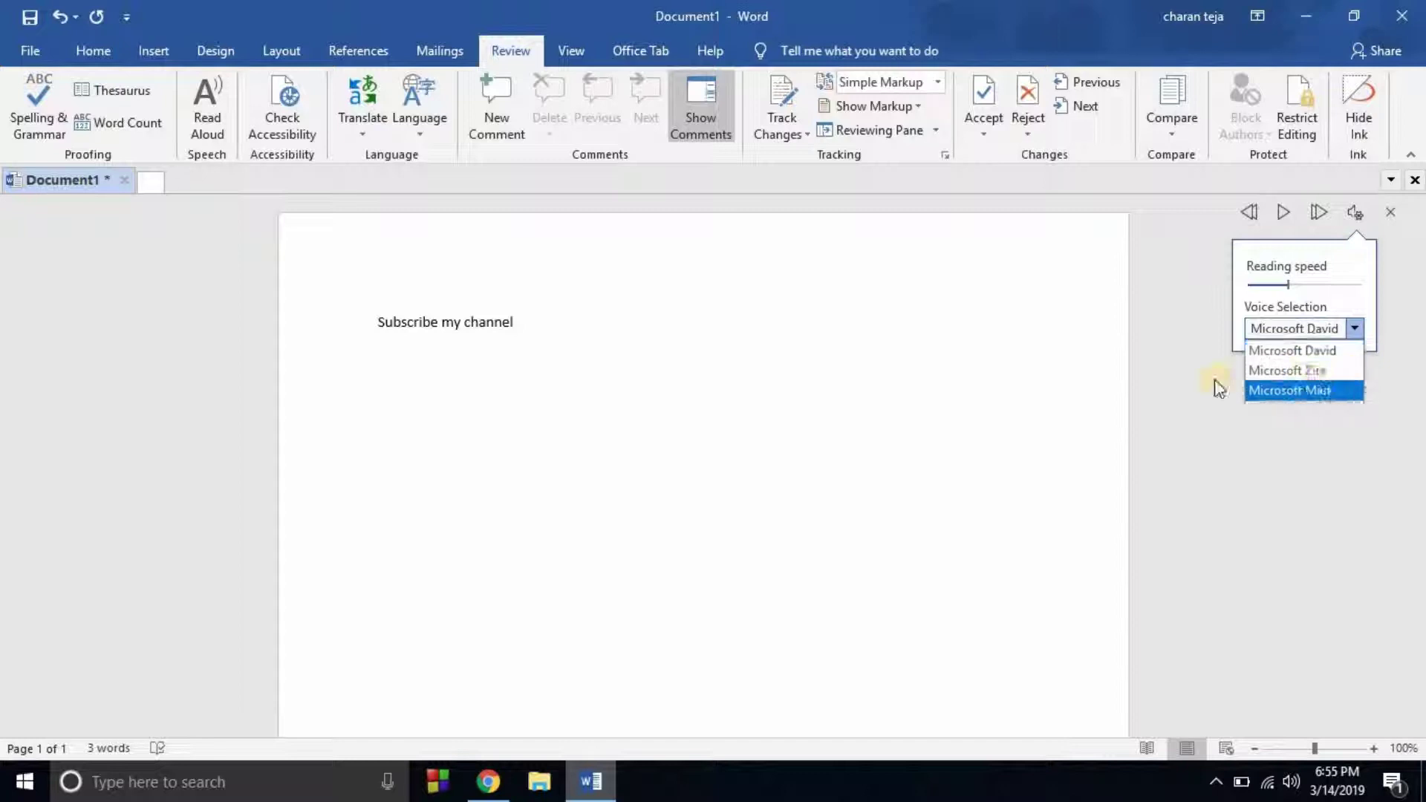
pyautogui.click(1156, 380)
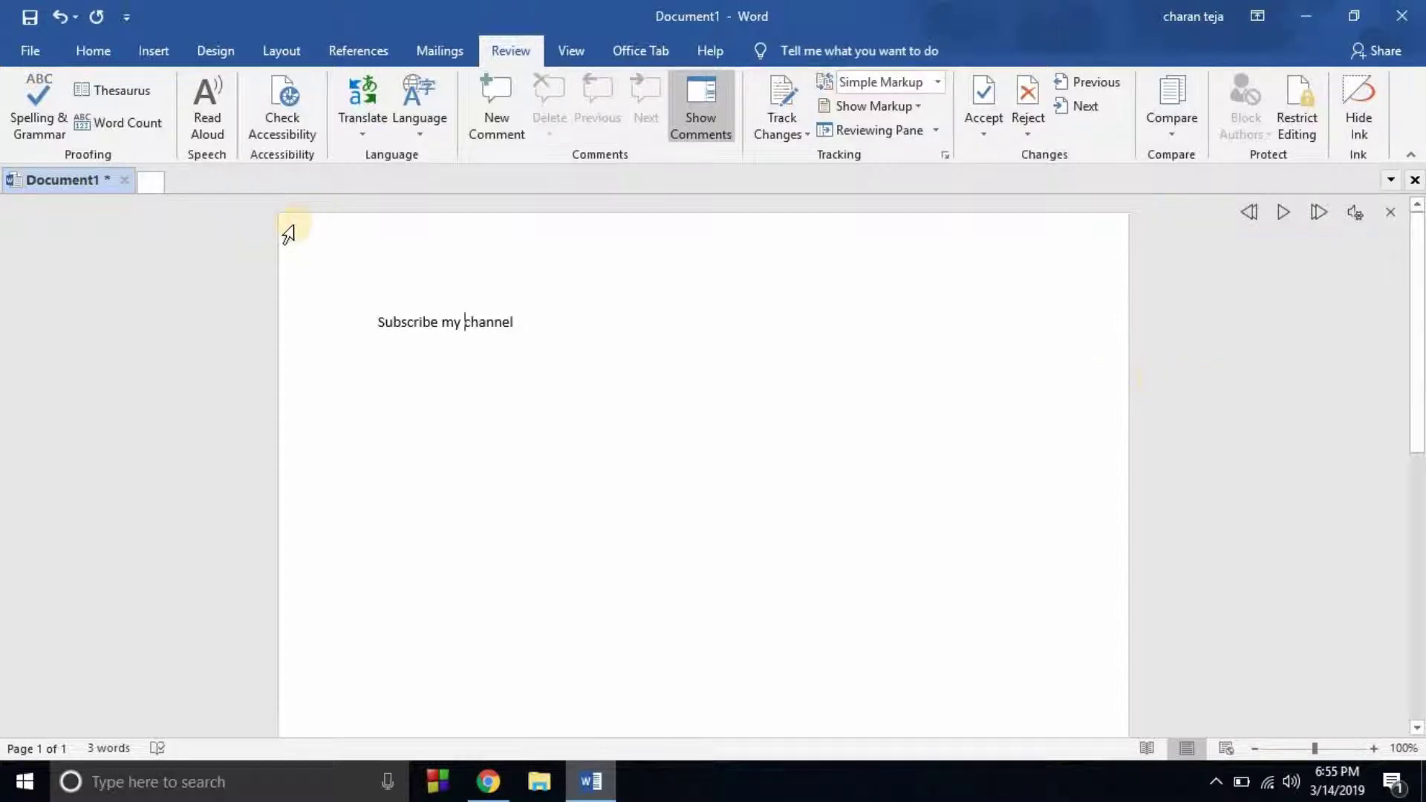
pyautogui.click(369, 320)
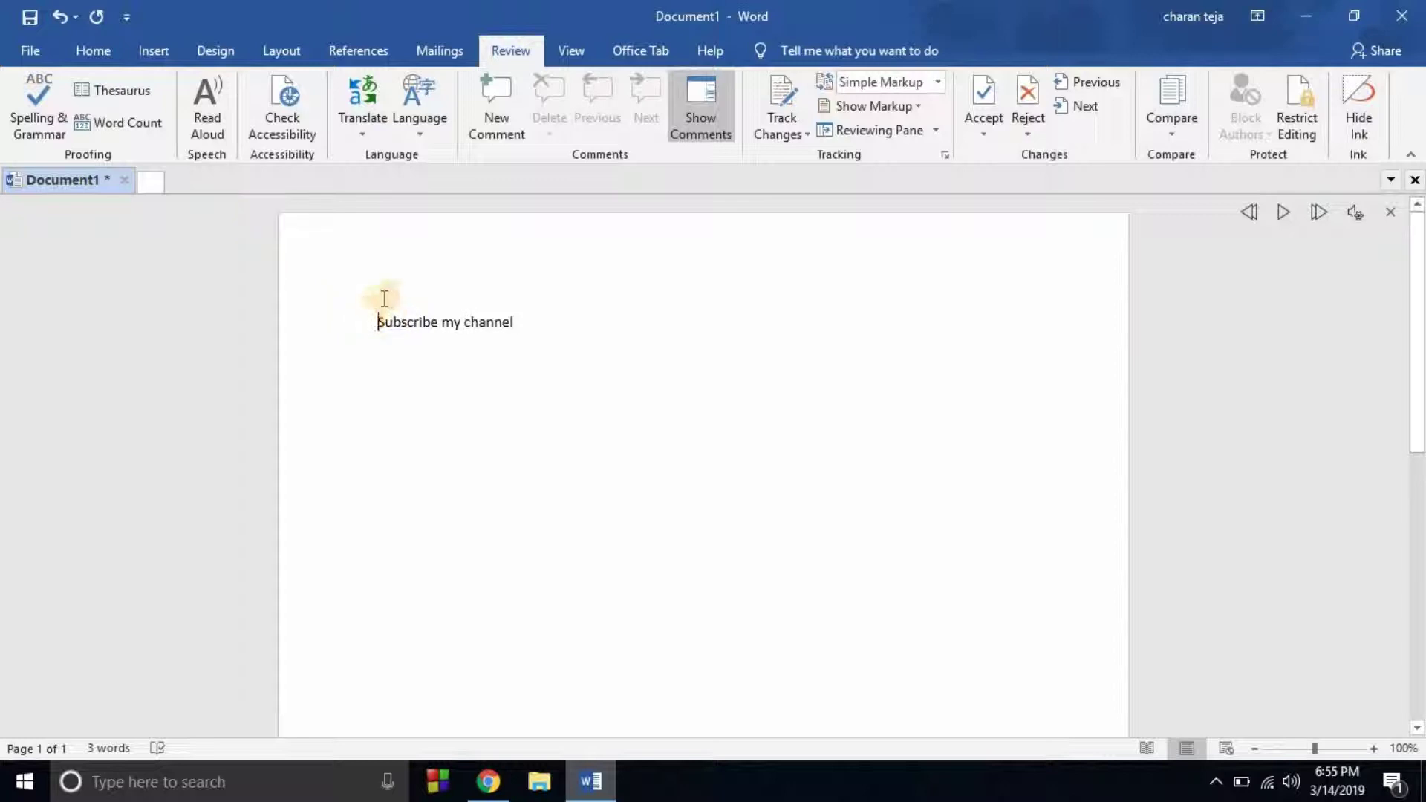
# Replay the Read Aloud of the line, switch to the View tab, and place the cursor before Subscribe
pyautogui.click(207, 115)
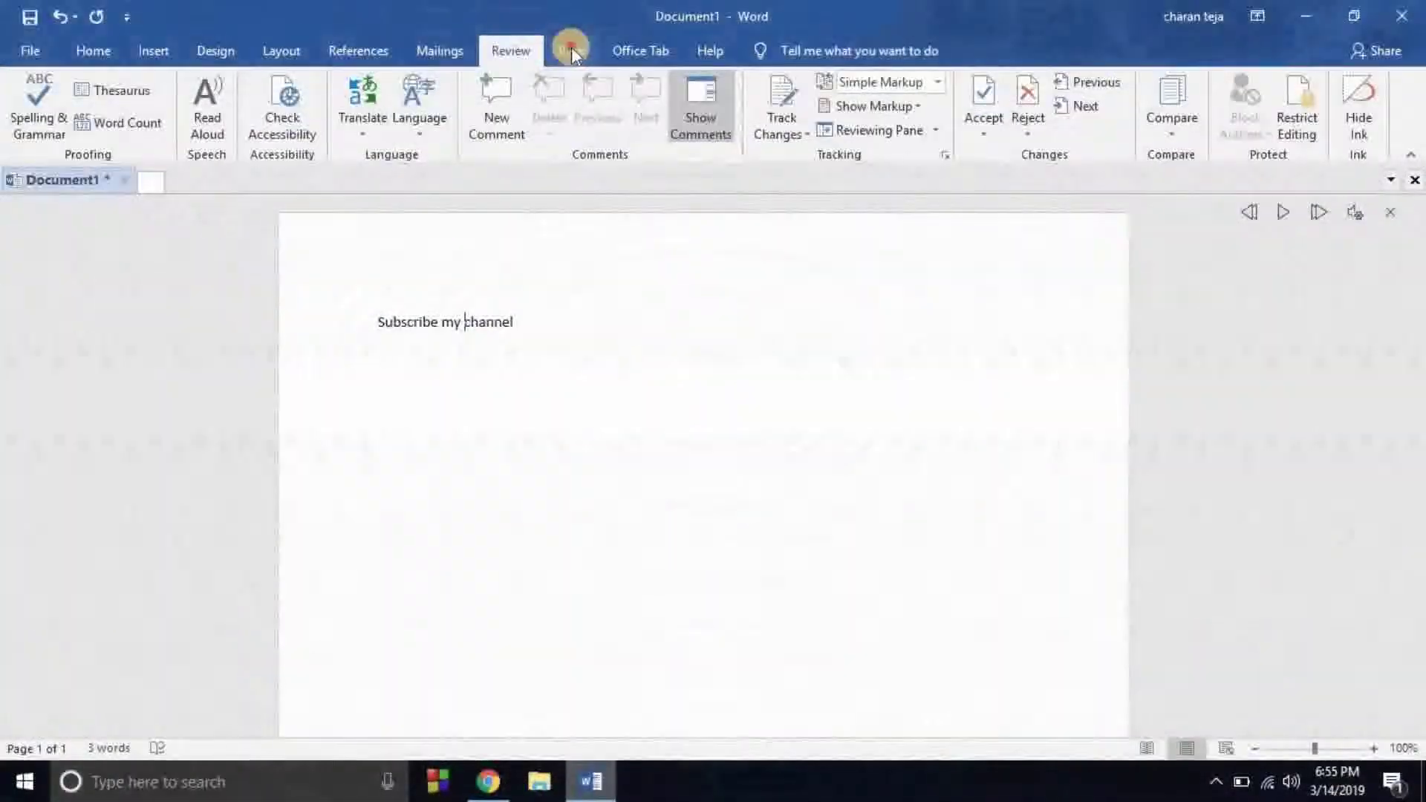
pyautogui.click(569, 49)
pyautogui.click(381, 321)
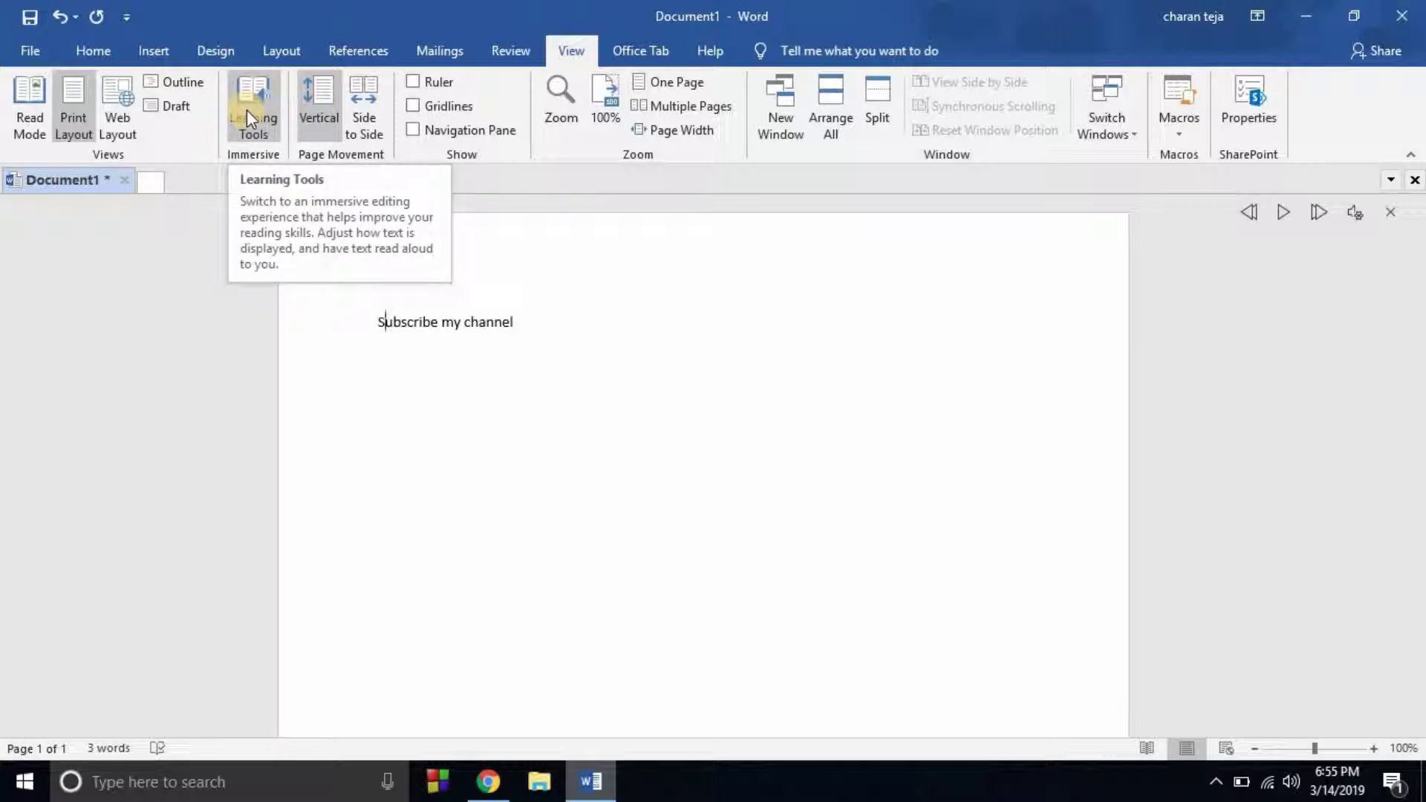
# Open Learning Tools and cycle Column Width through Very Narrow, Narrow, Moderate, Wide, then Very Narrow
pyautogui.click(246, 110)
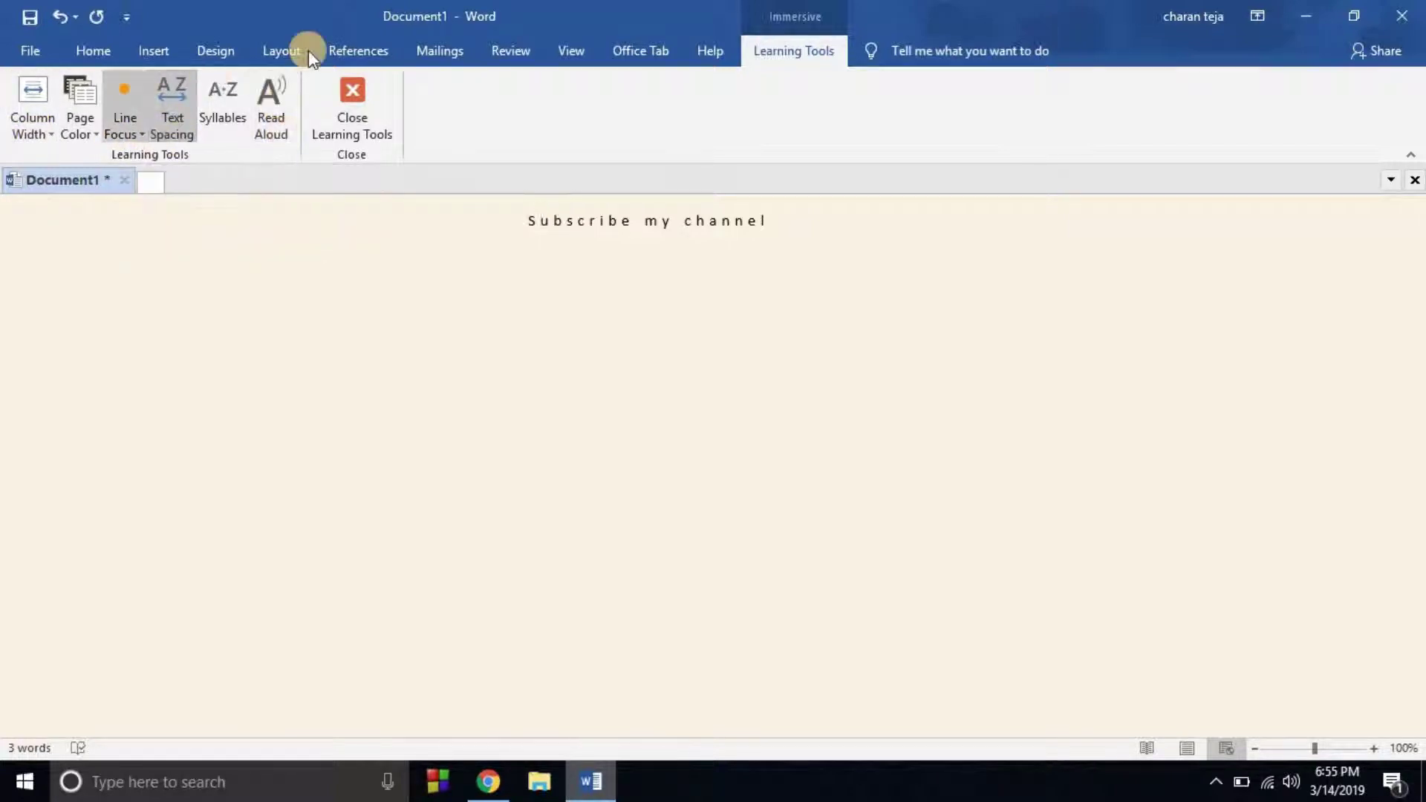
pyautogui.click(37, 132)
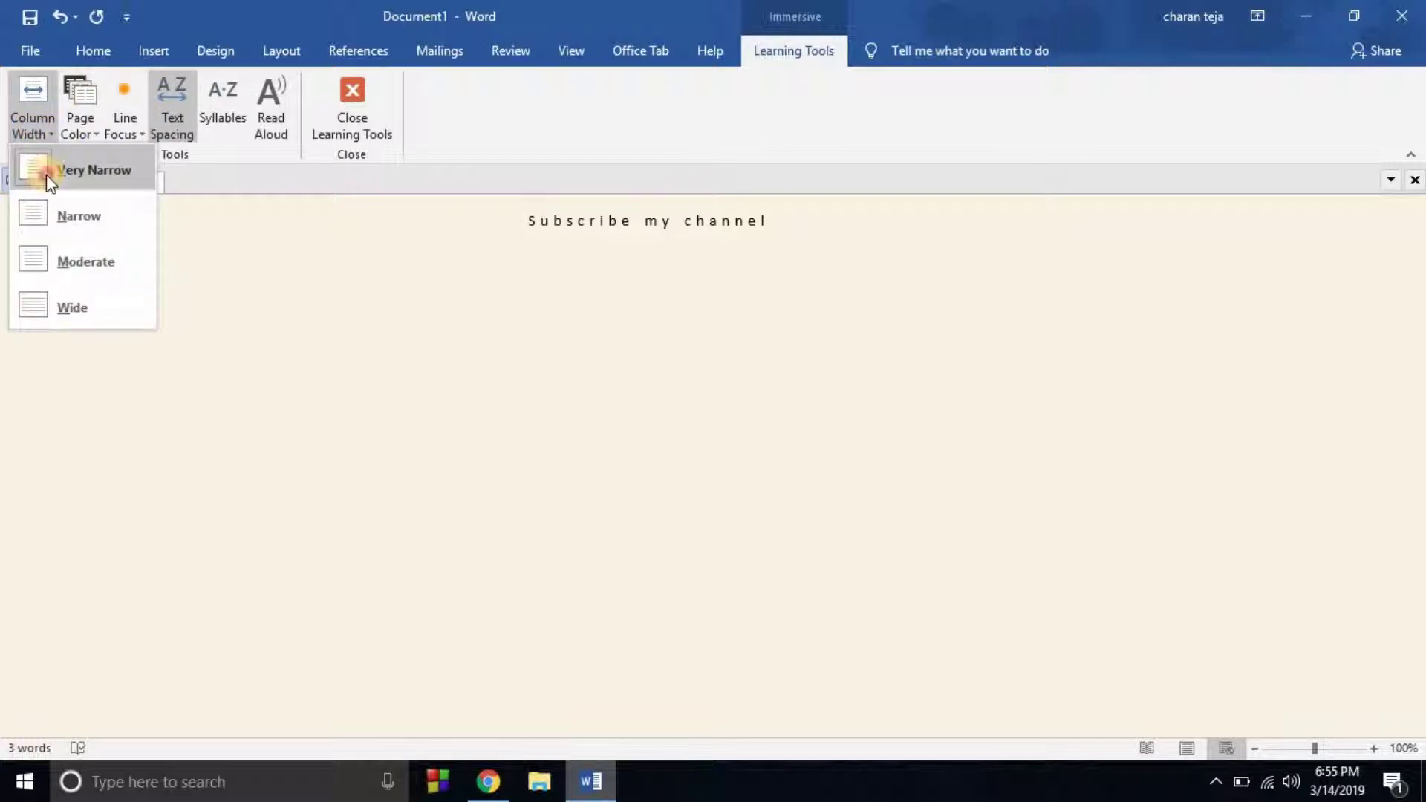
pyautogui.click(46, 175)
pyautogui.click(49, 141)
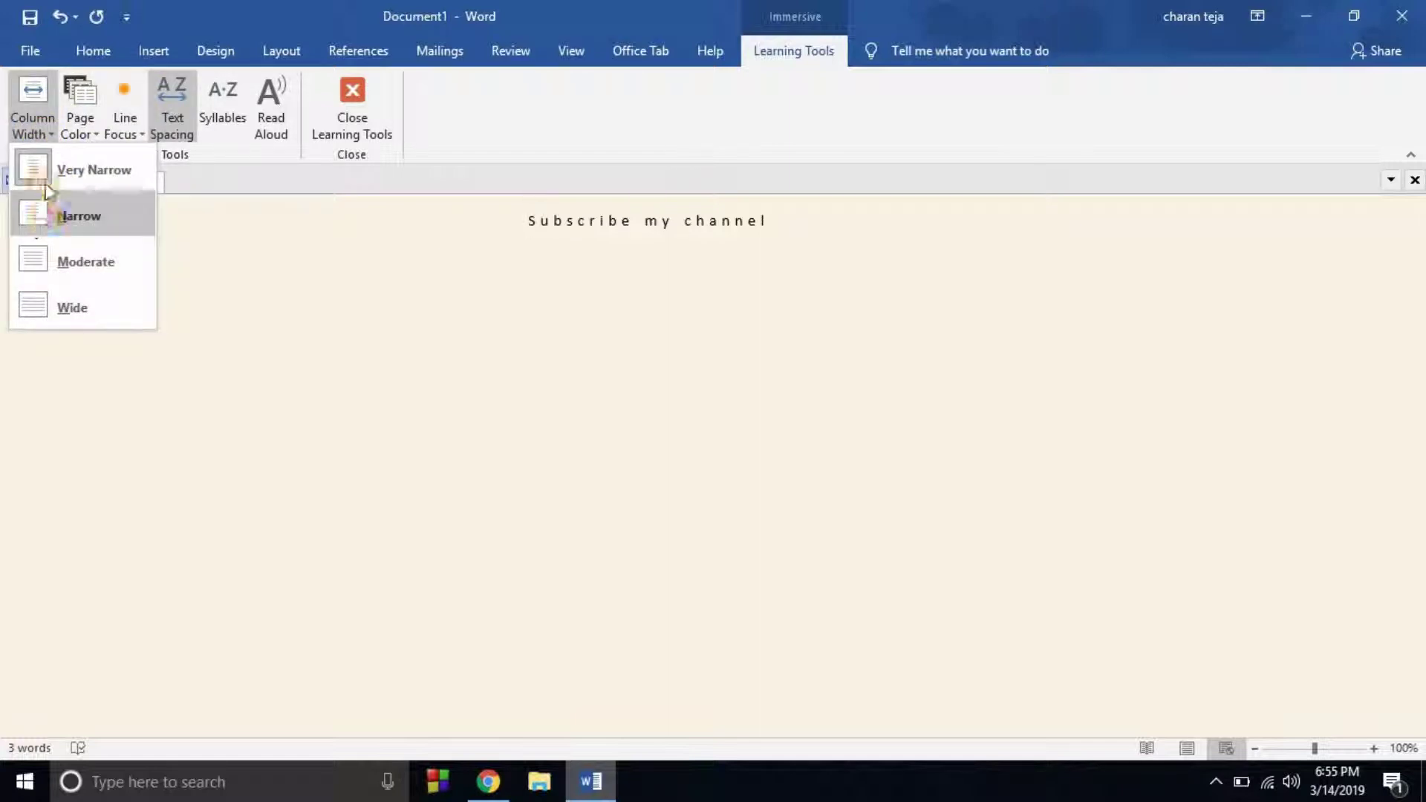
pyautogui.click(52, 213)
pyautogui.click(49, 140)
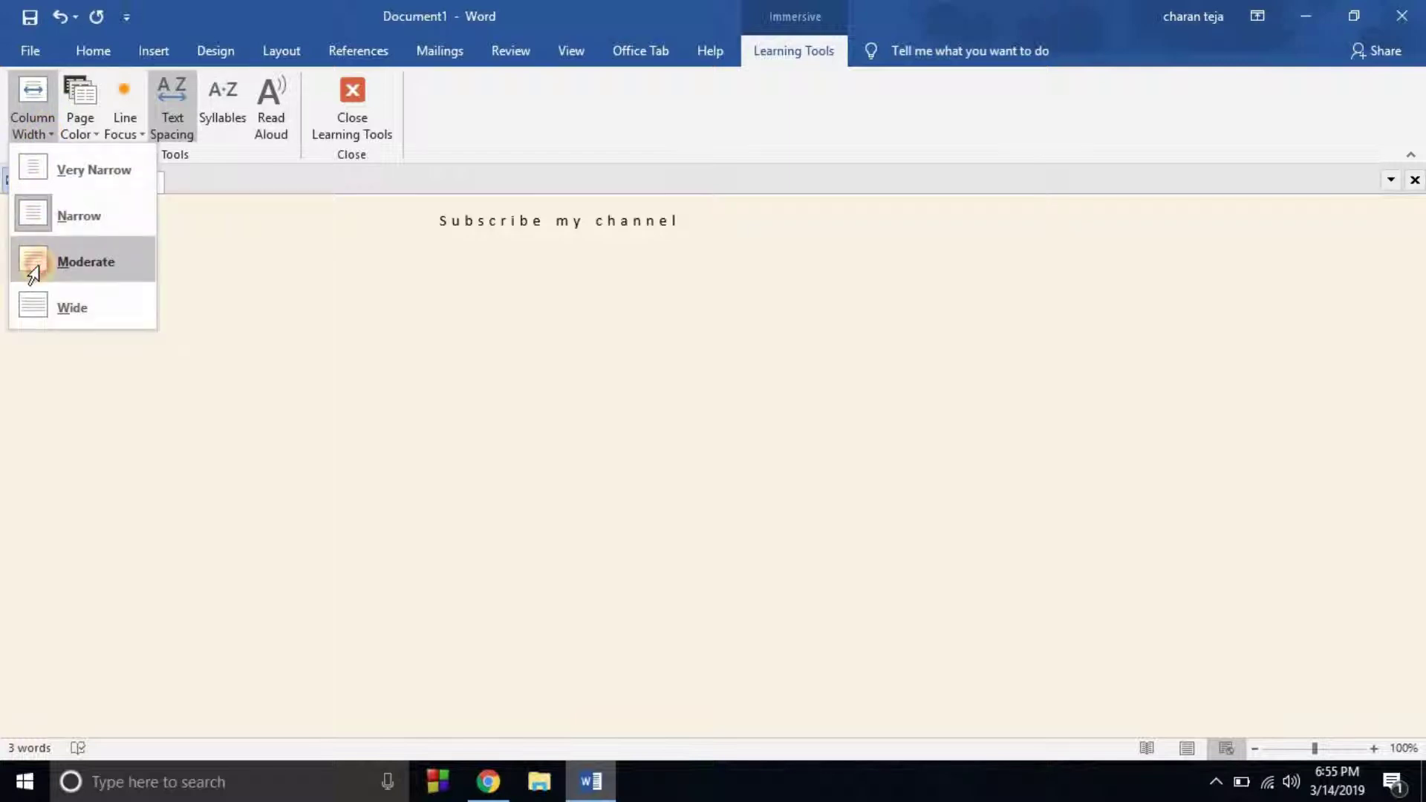
pyautogui.click(34, 260)
pyautogui.click(40, 127)
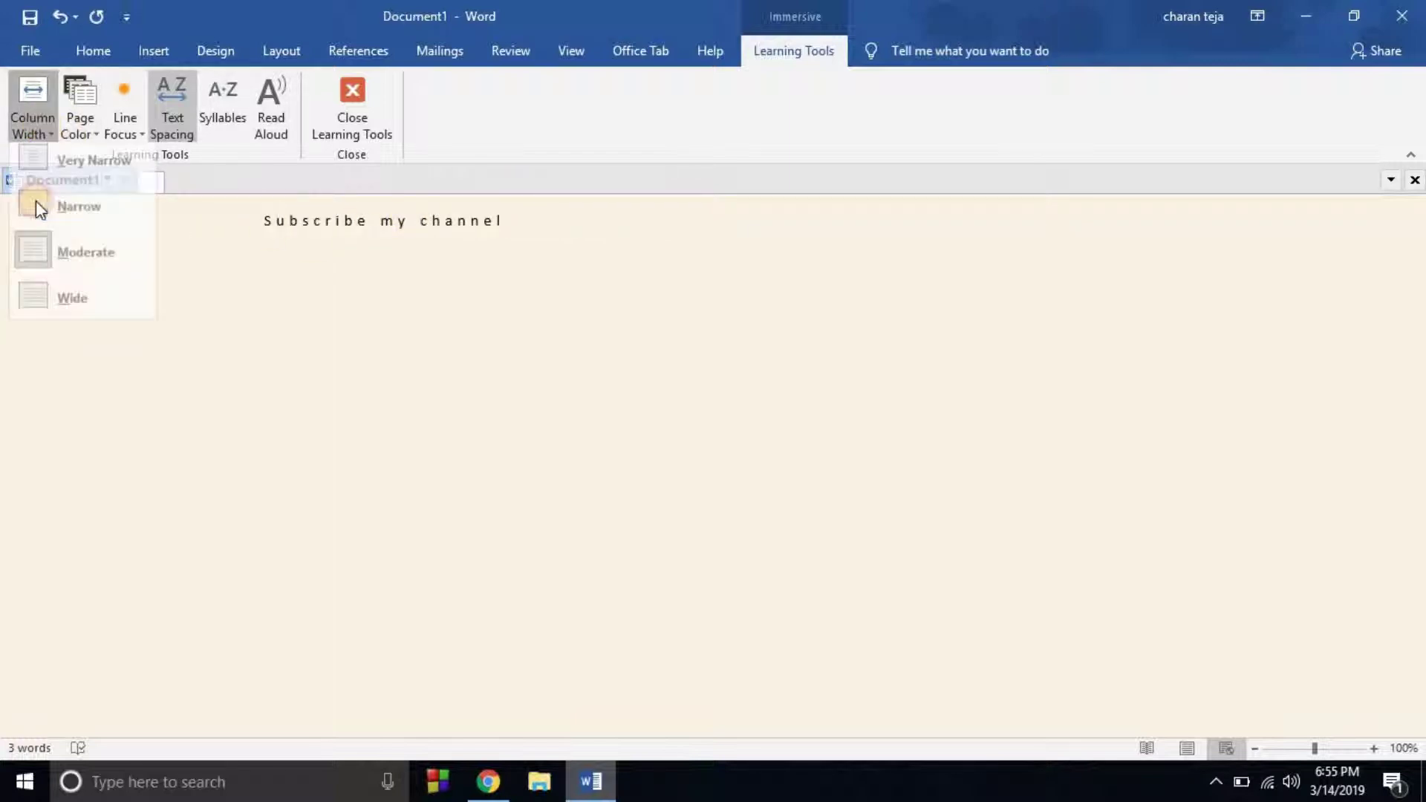
pyautogui.click(49, 292)
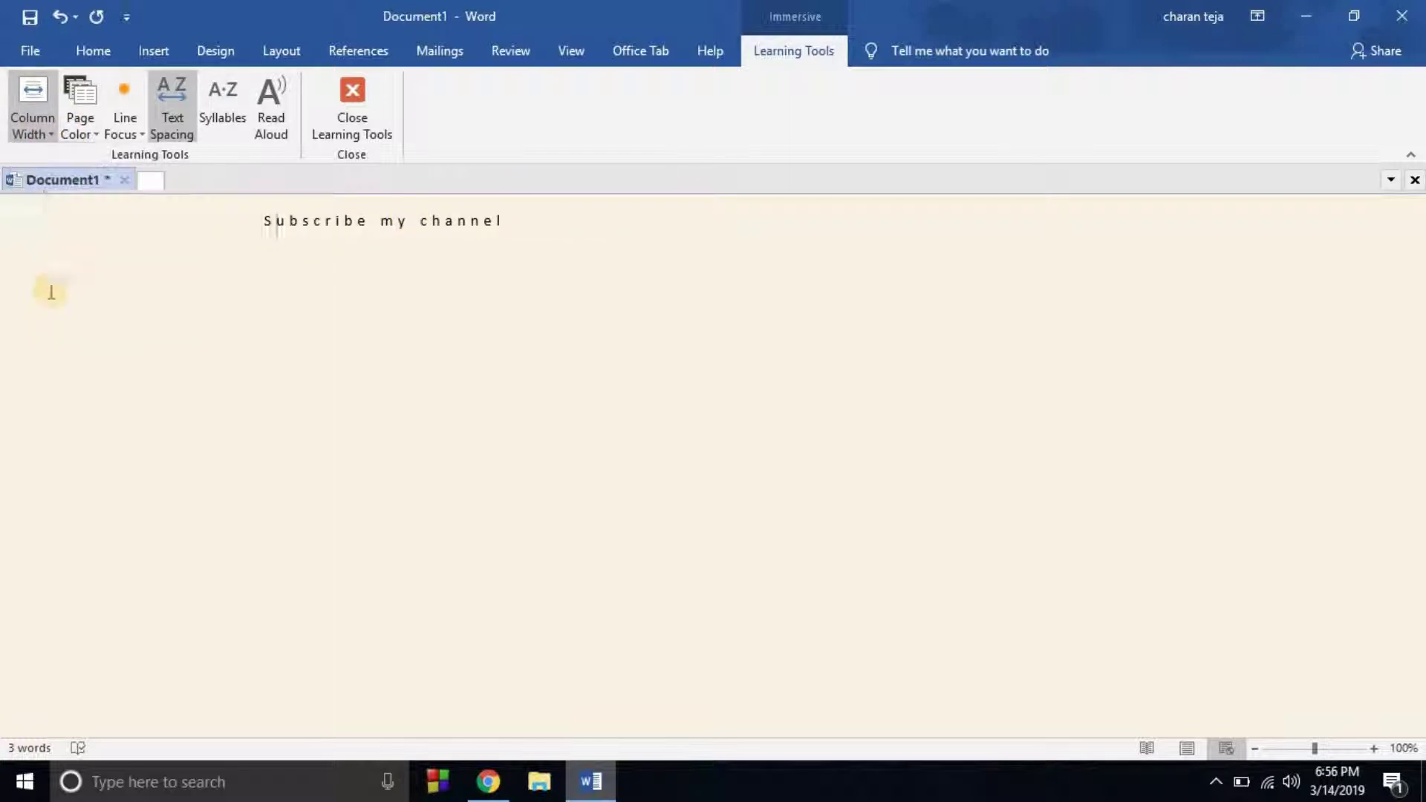
pyautogui.click(37, 125)
pyautogui.click(42, 165)
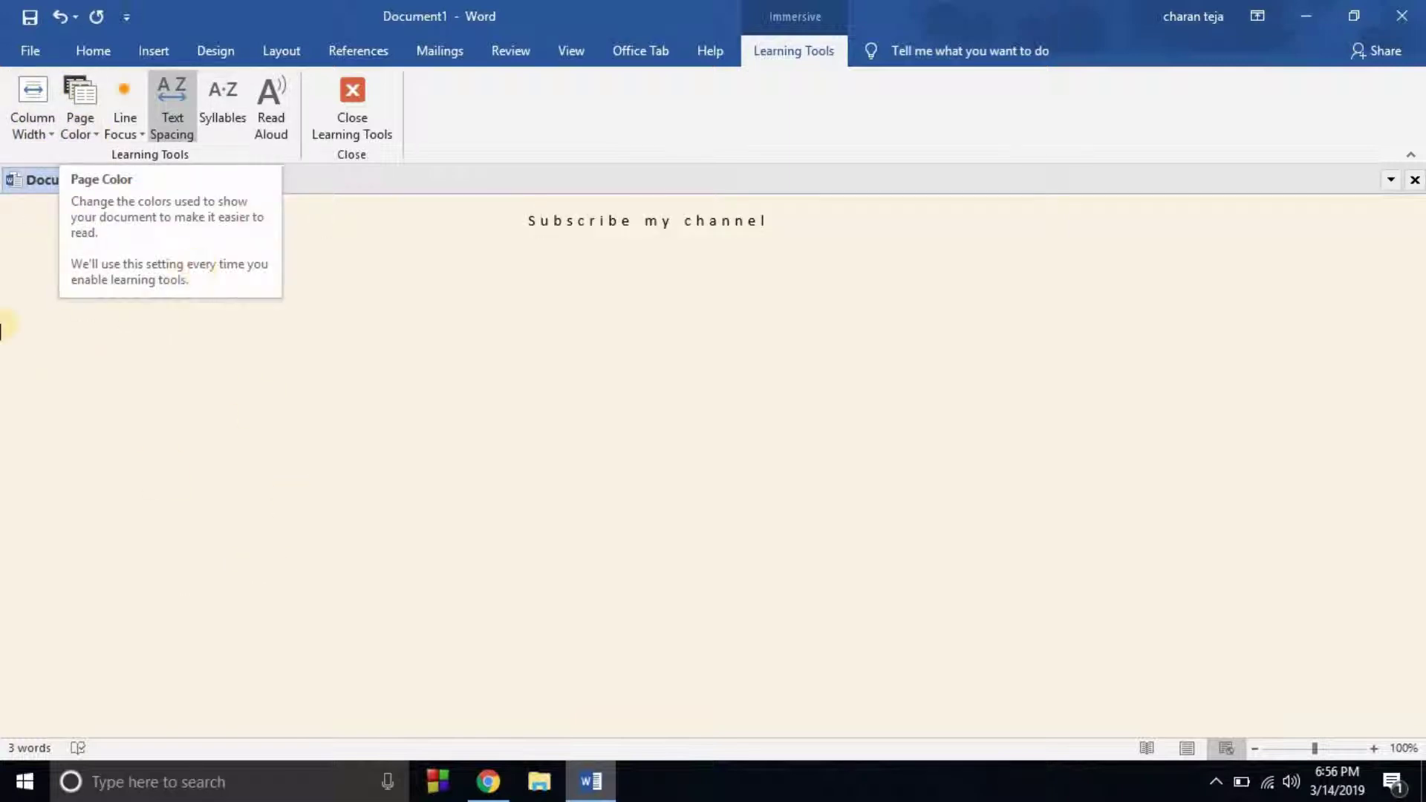
# Switch the Learning Tools page colour to Inverse, then Sepia, then back to None
pyautogui.click(87, 126)
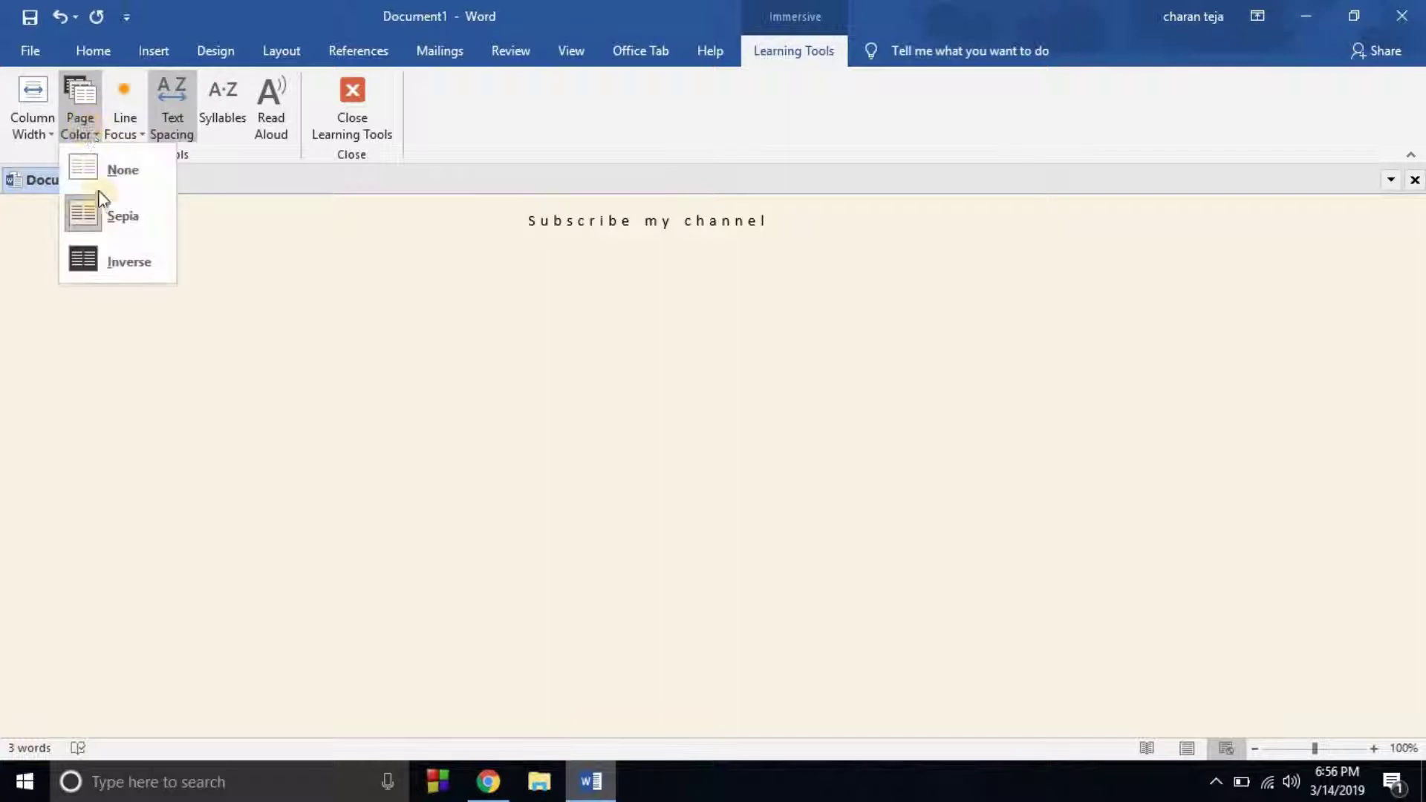
pyautogui.click(127, 276)
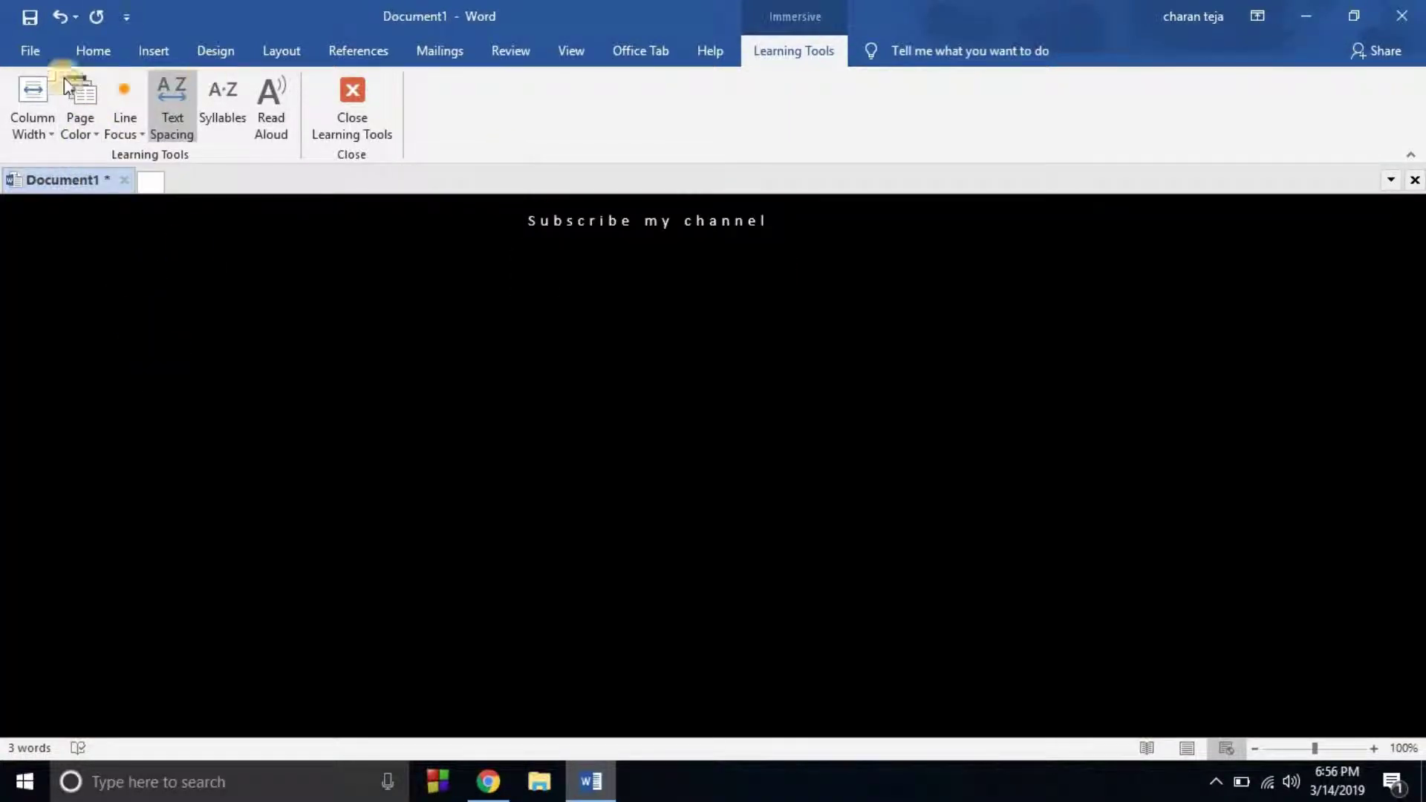
pyautogui.click(69, 139)
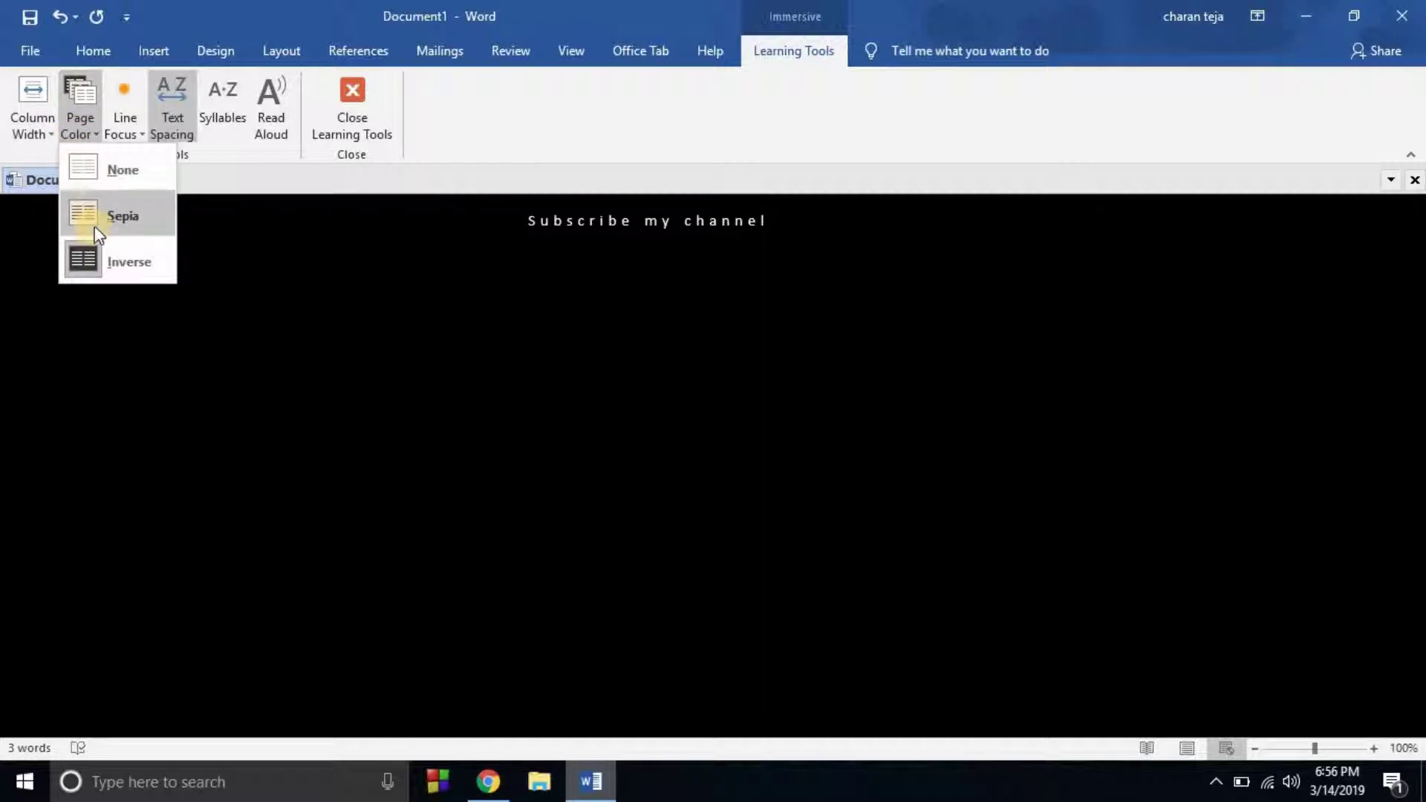
pyautogui.click(92, 229)
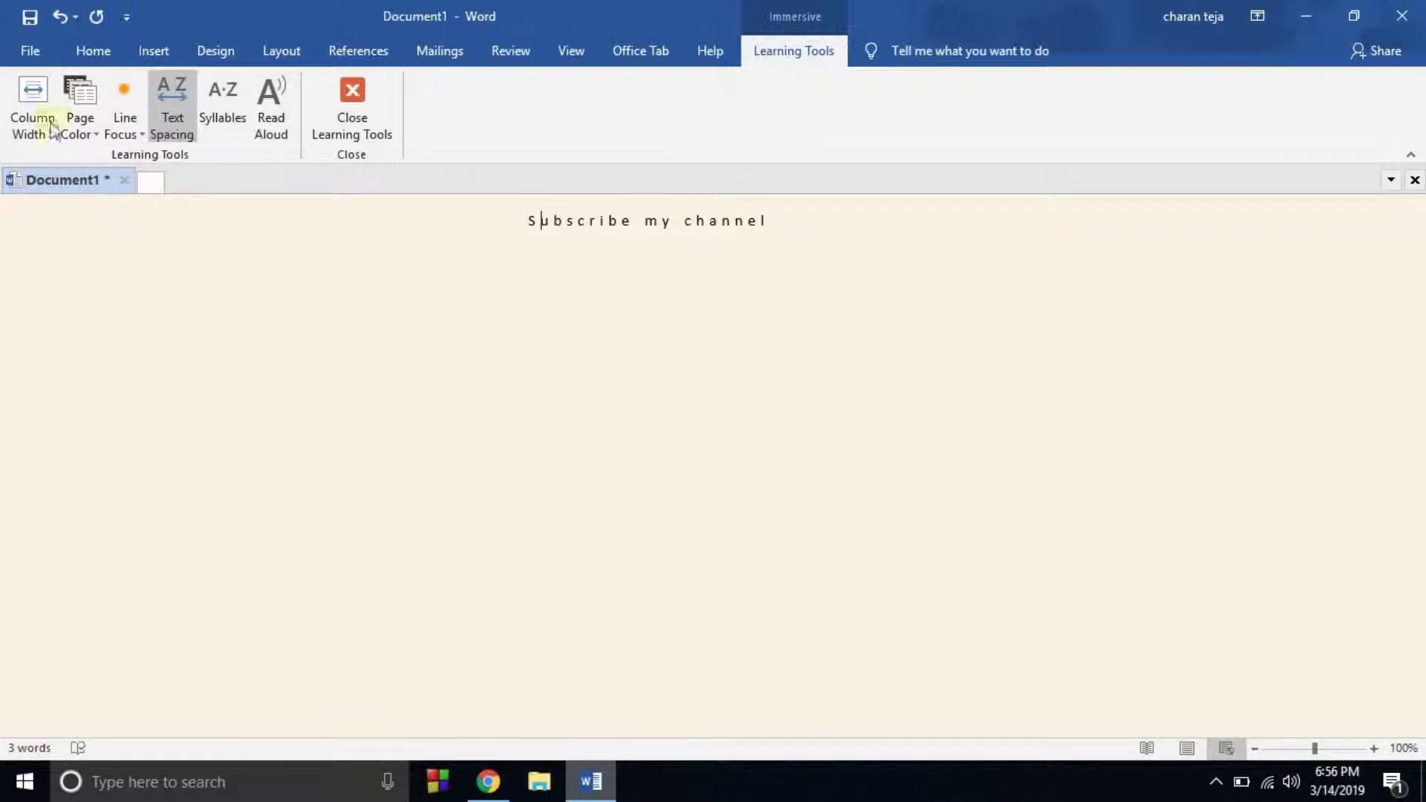
pyautogui.click(79, 128)
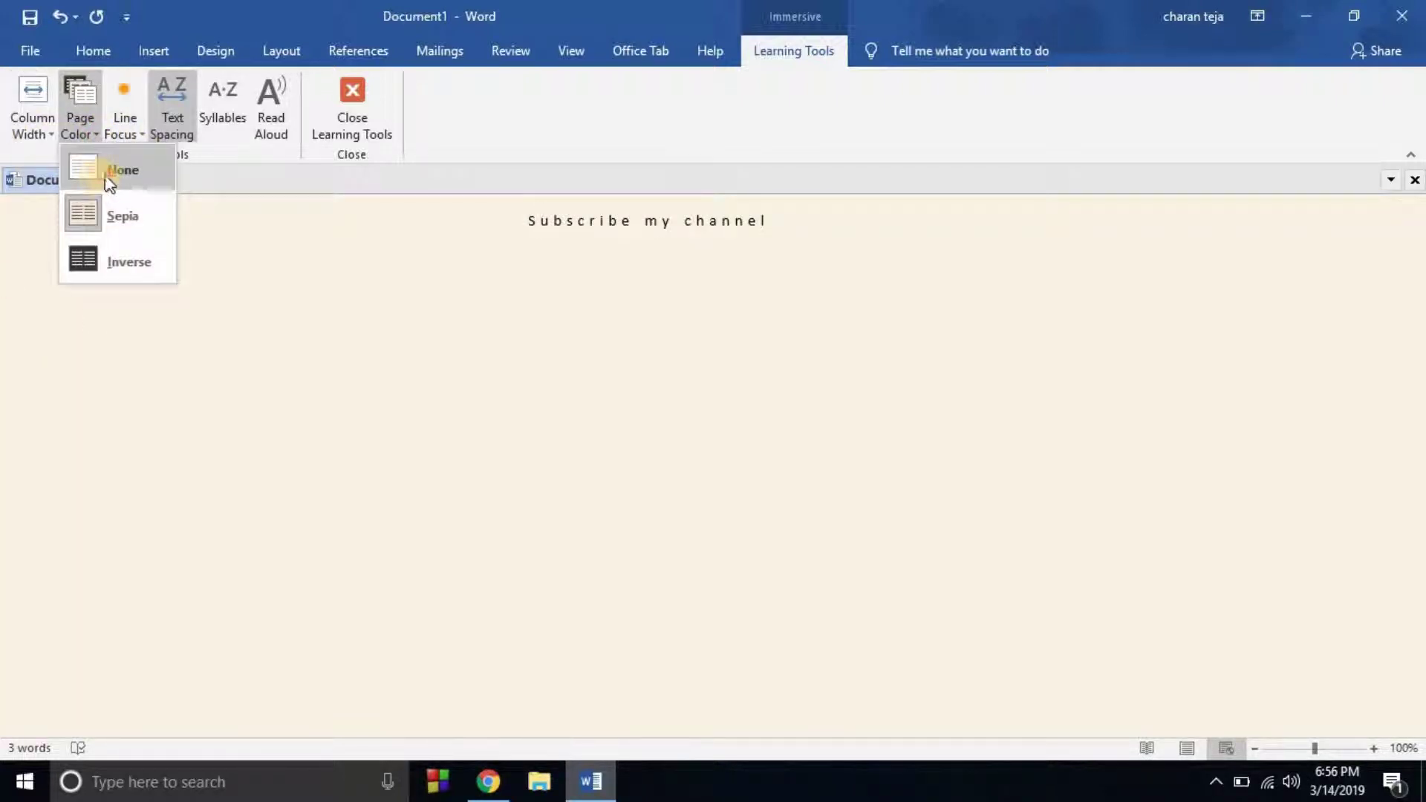
pyautogui.click(109, 178)
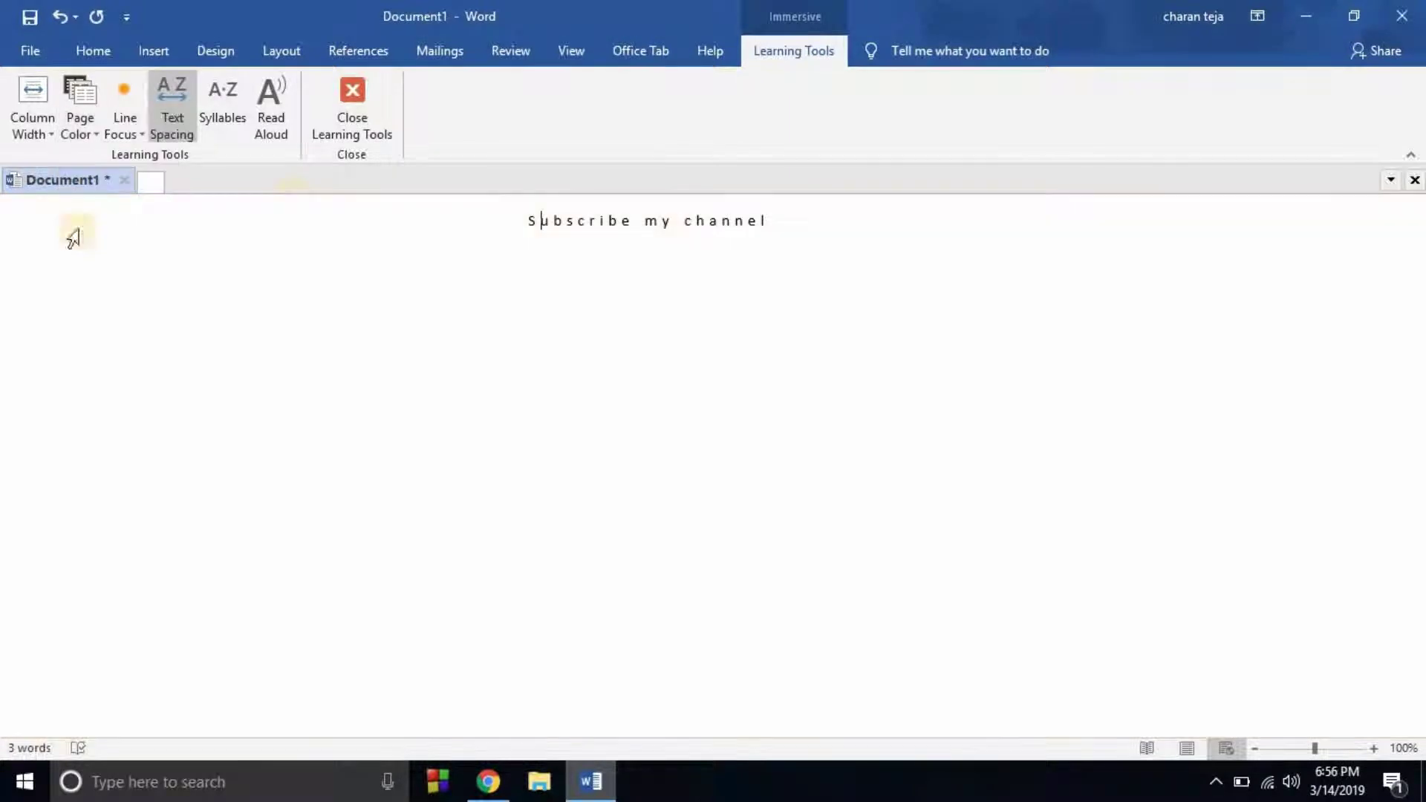
# Add a second line with a first name below the 'Subscribe my channel' heading
pyautogui.click(125, 126)
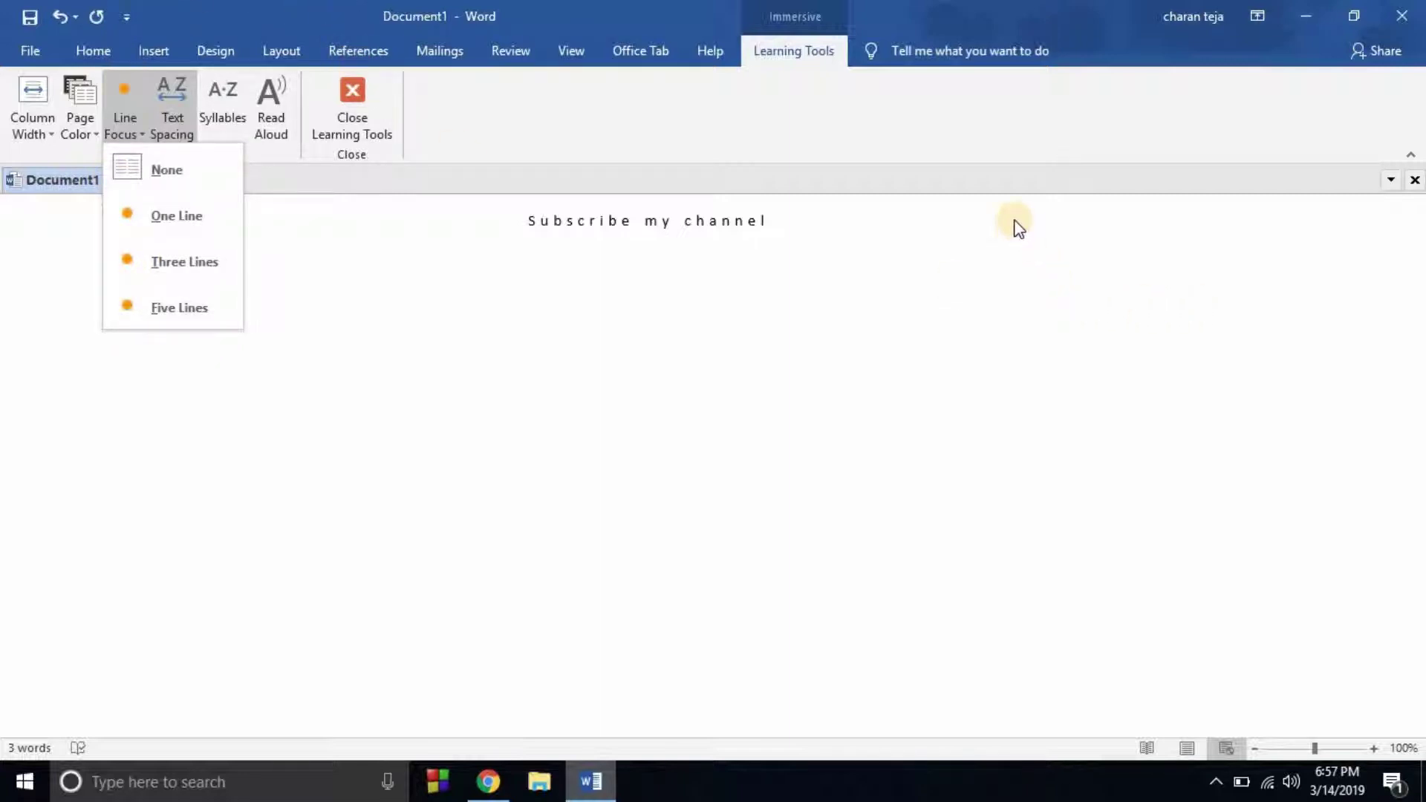
pyautogui.click(986, 222)
pyautogui.write('chara')
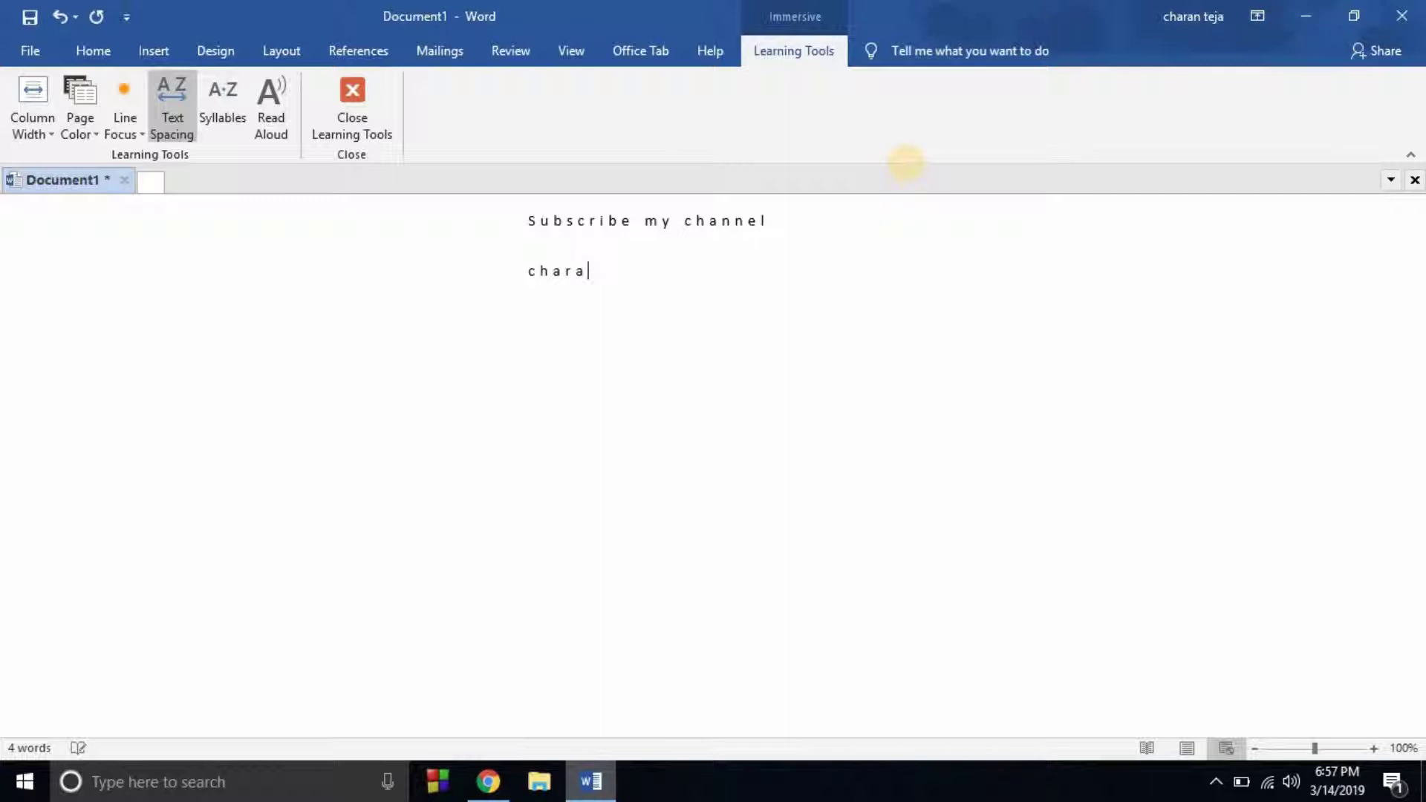
pyautogui.write('n')
# Set Line Focus to One Line, then widen it to Three Lines
pyautogui.click(140, 134)
pyautogui.click(126, 208)
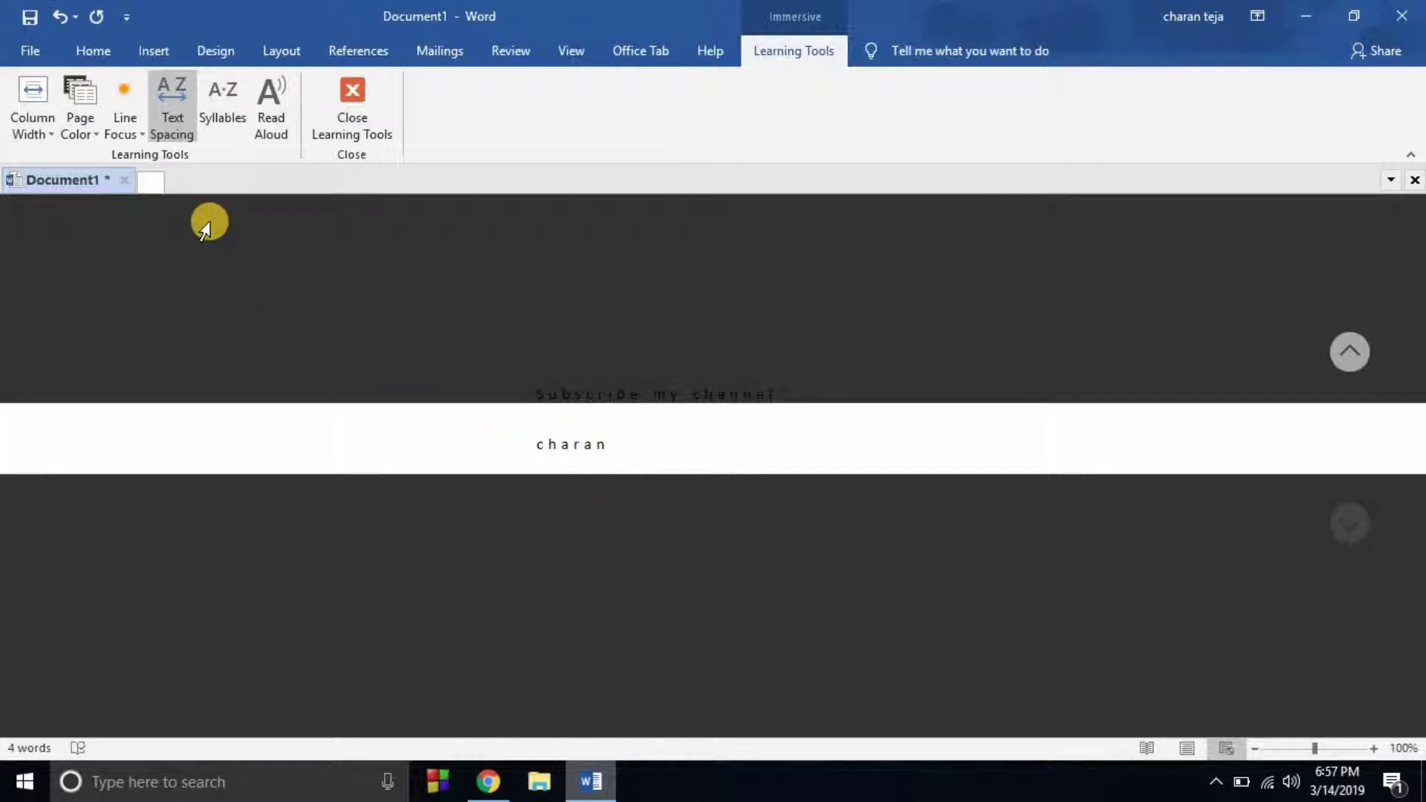
pyautogui.click(140, 137)
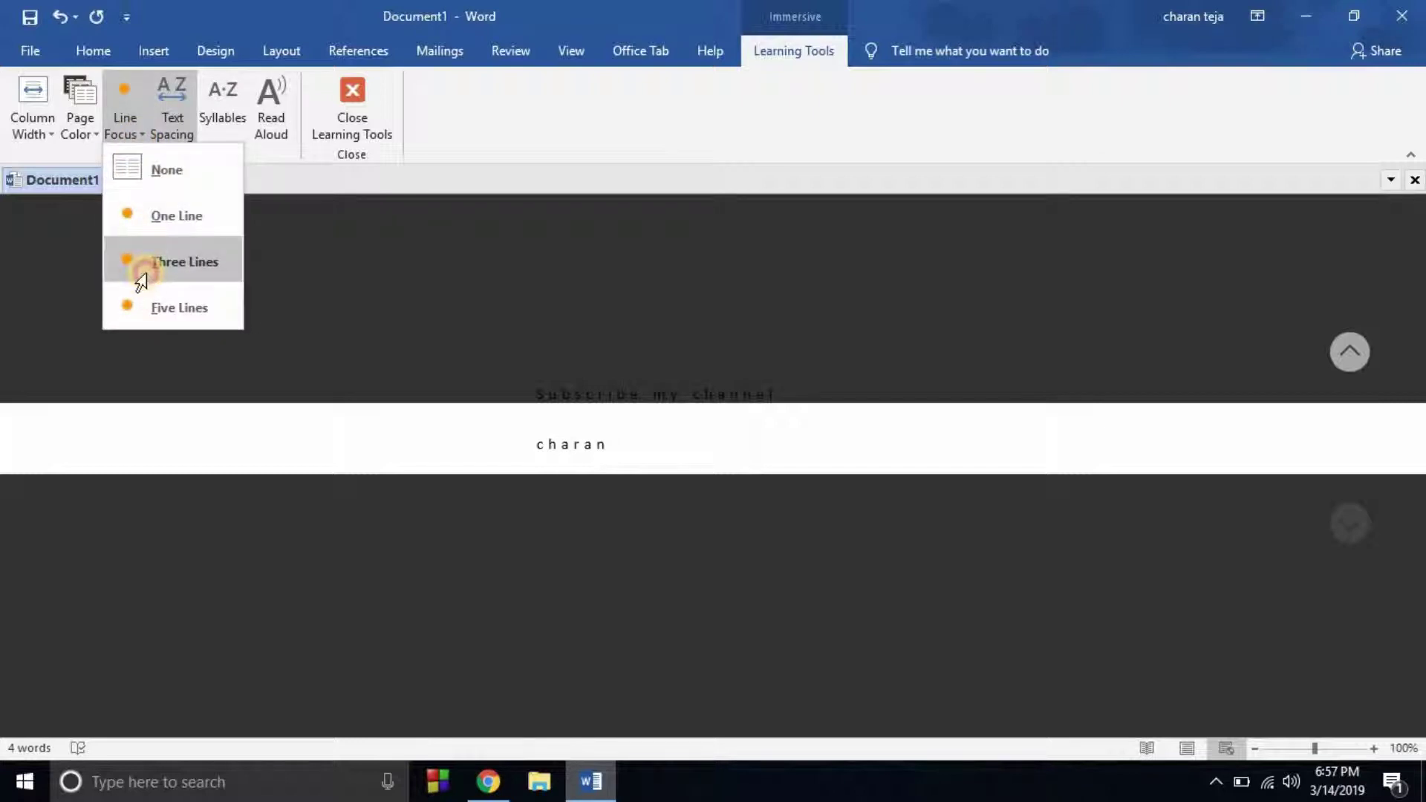
pyautogui.click(144, 273)
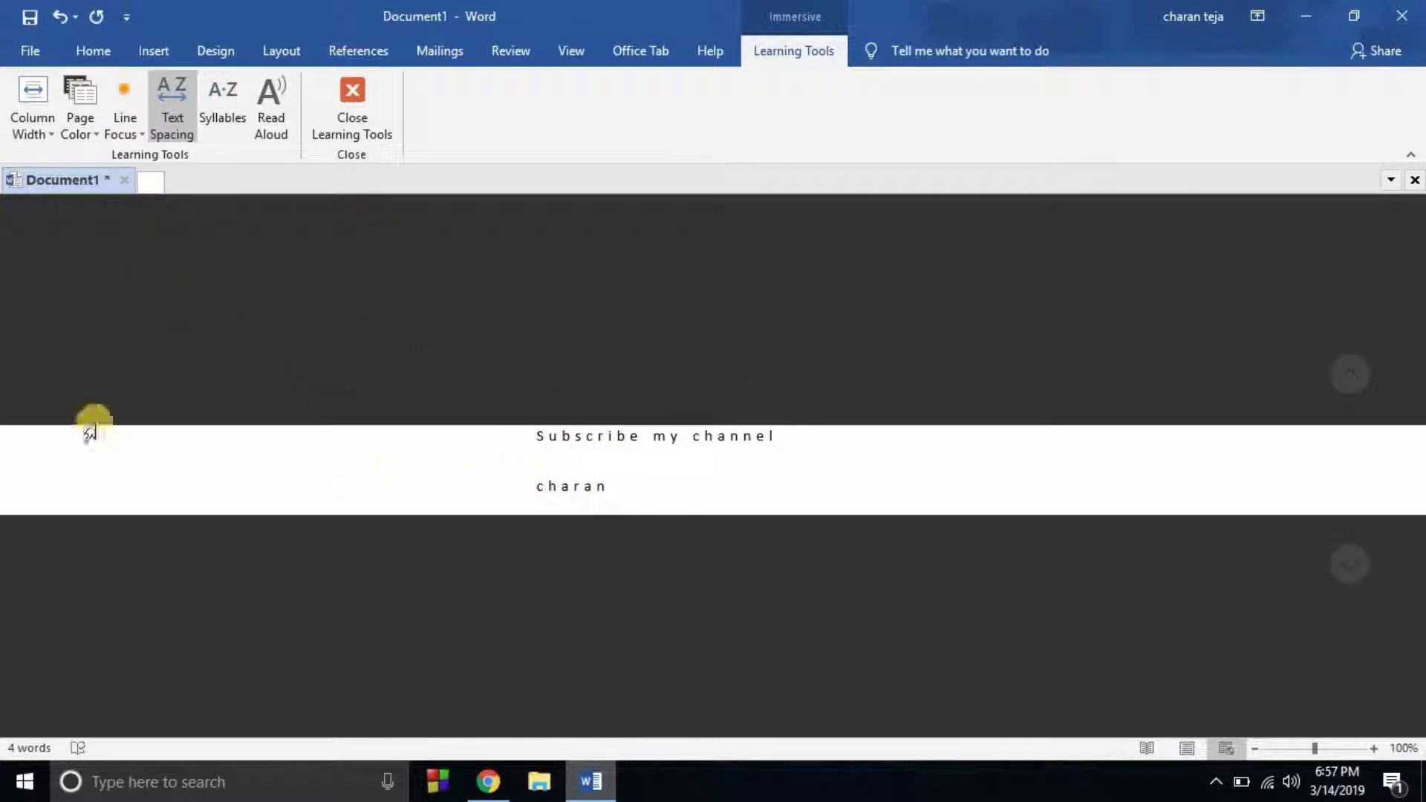
# Try syllable breaks, then turn both Syllables and Text Spacing off for normally spaced text
pyautogui.click(223, 110)
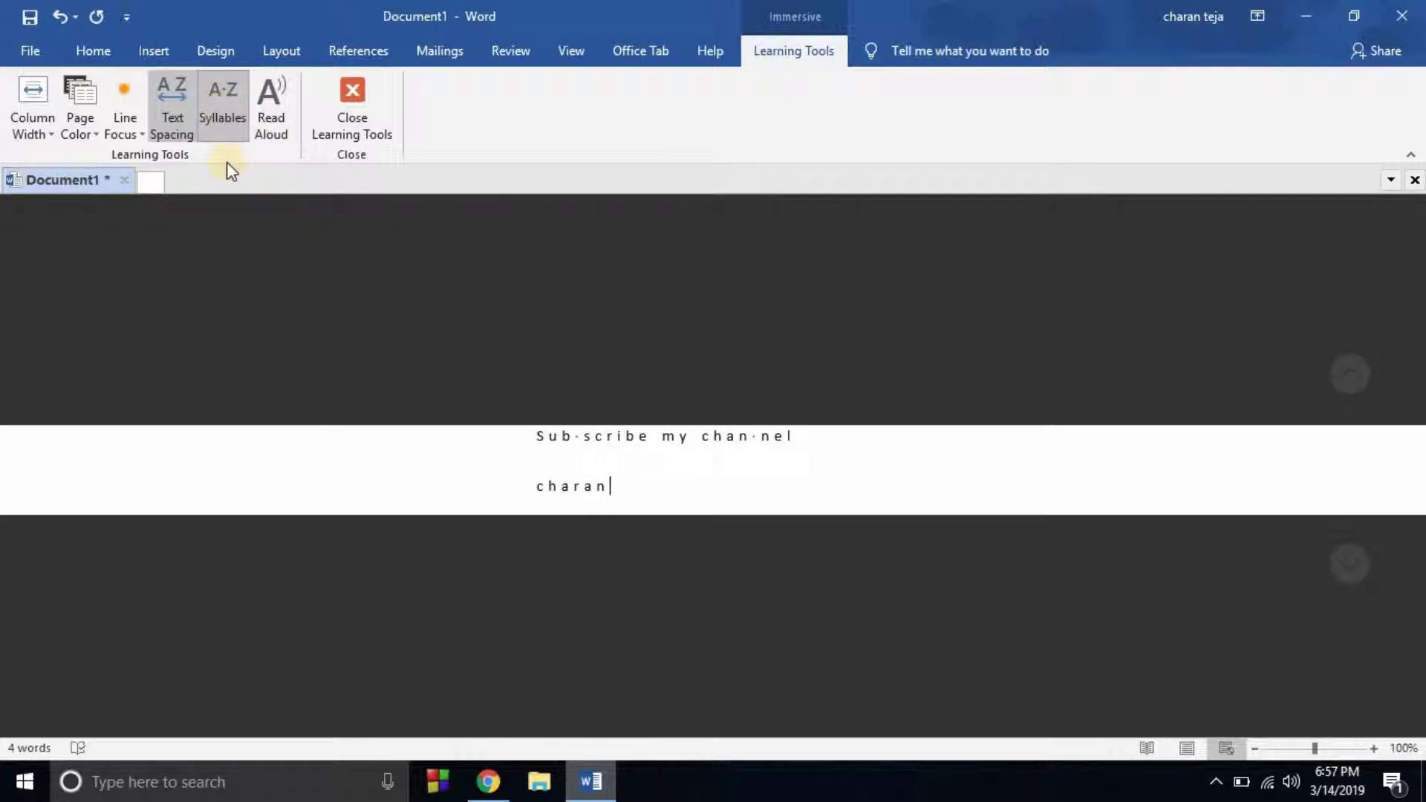
pyautogui.click(229, 120)
pyautogui.click(229, 120)
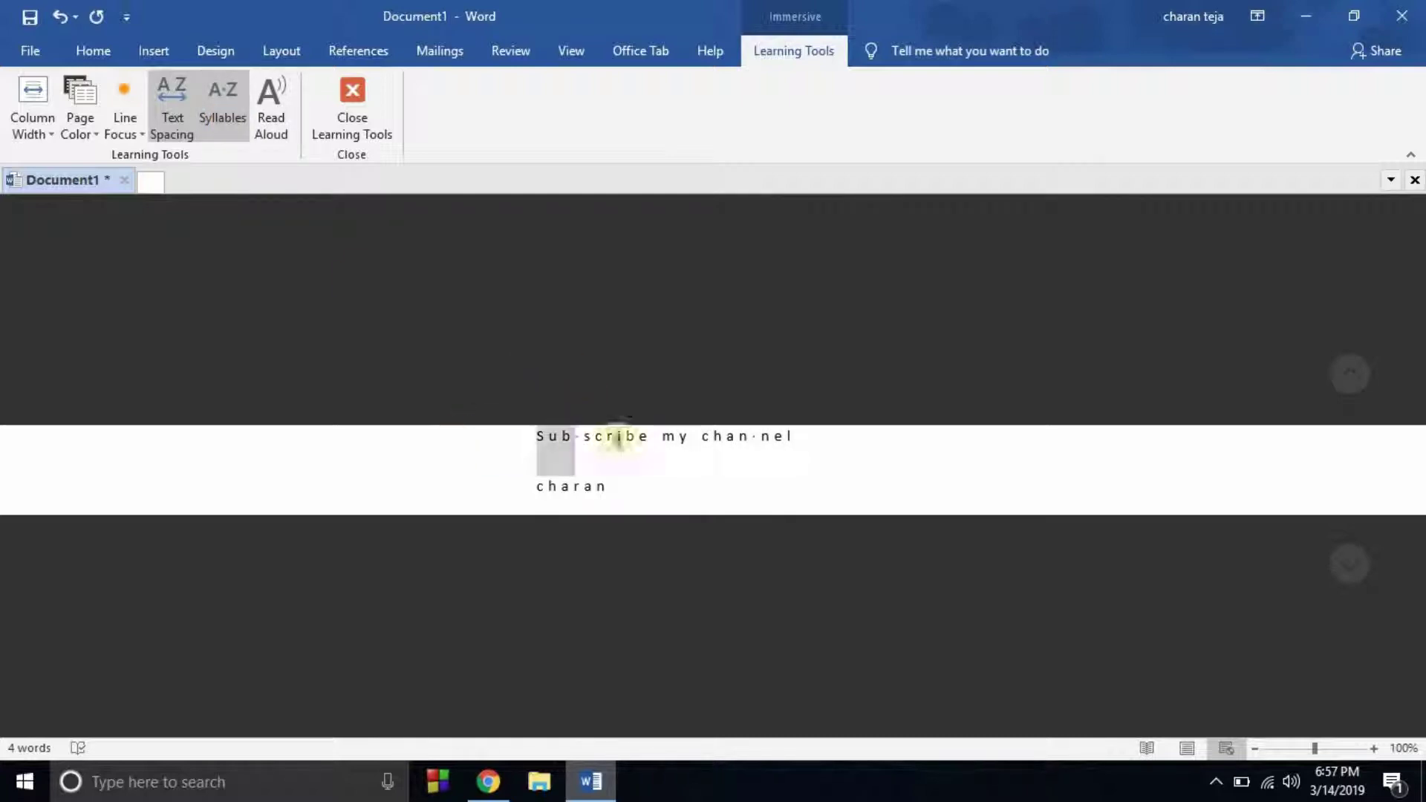
pyautogui.moveTo(479, 436); pyautogui.dragTo(854, 441)
pyautogui.click(232, 123)
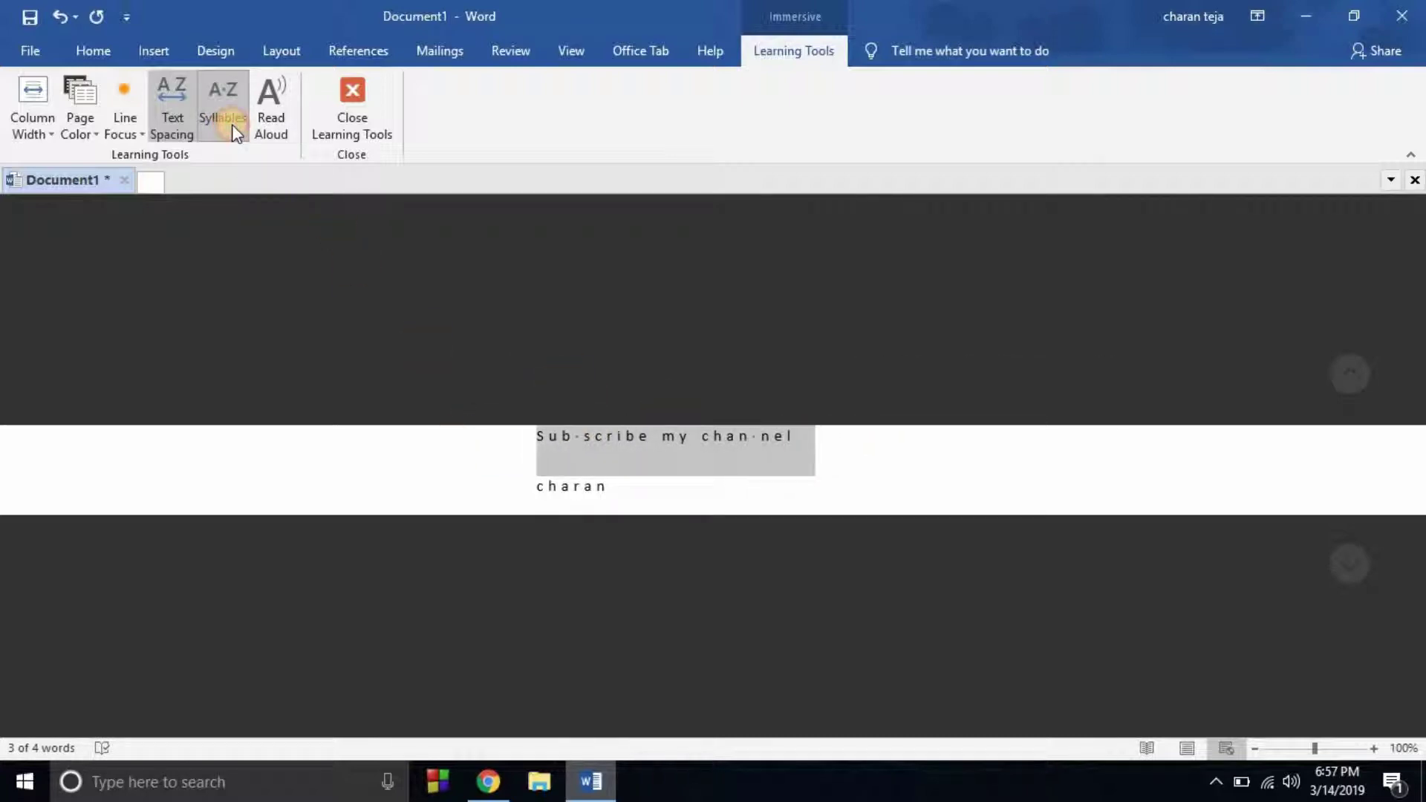
pyautogui.click(173, 114)
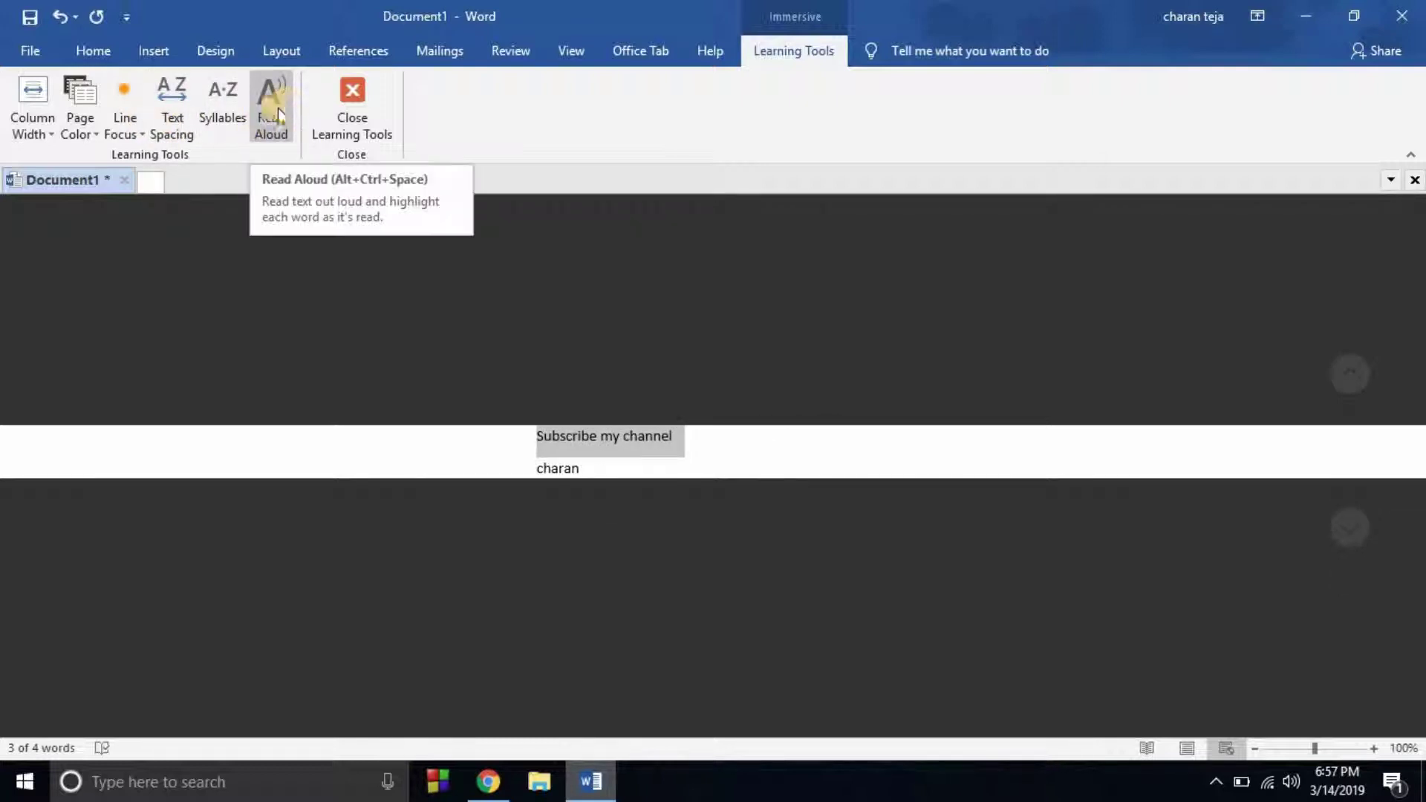
# Glance at the Review tab, then close Learning Tools to return to the normal page layout
pyautogui.click(512, 51)
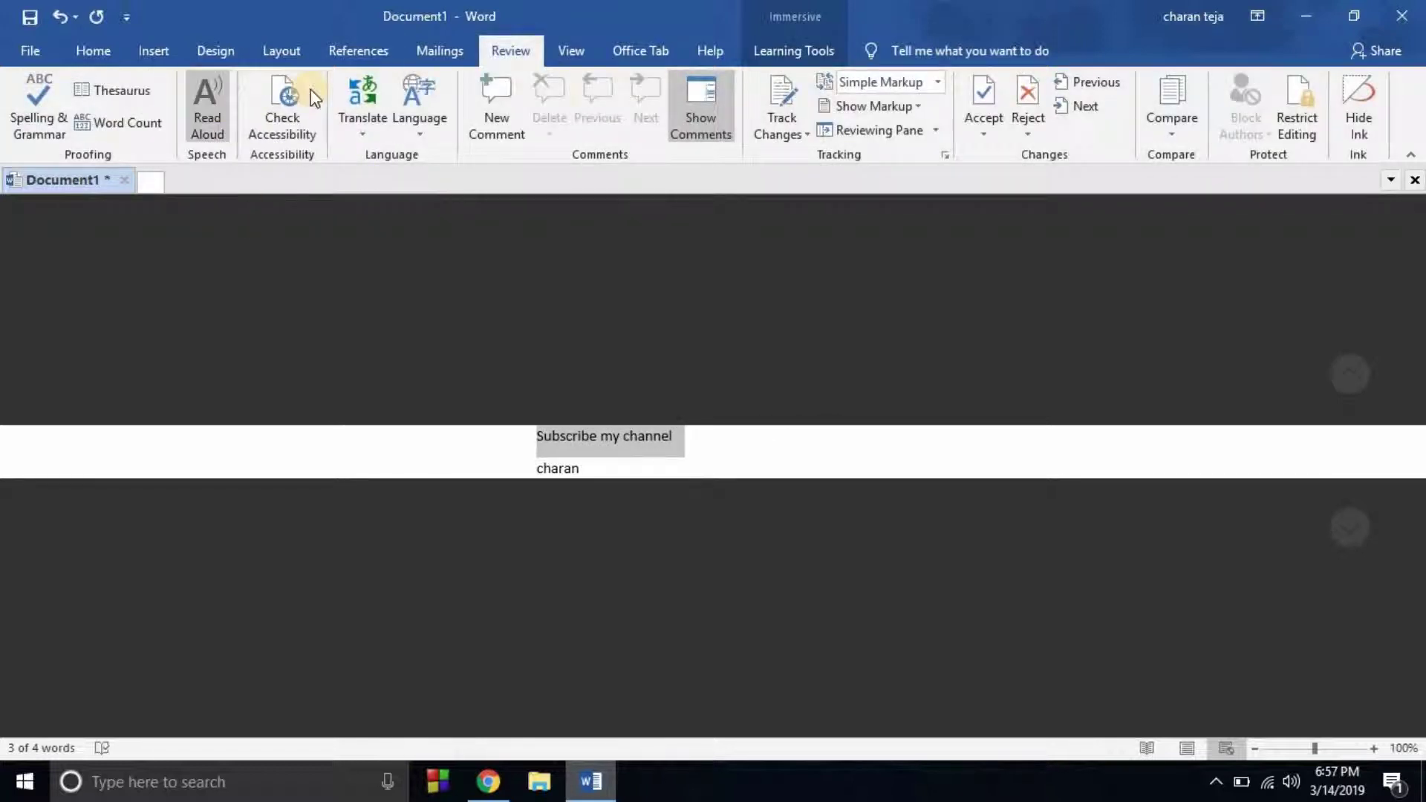
pyautogui.click(783, 56)
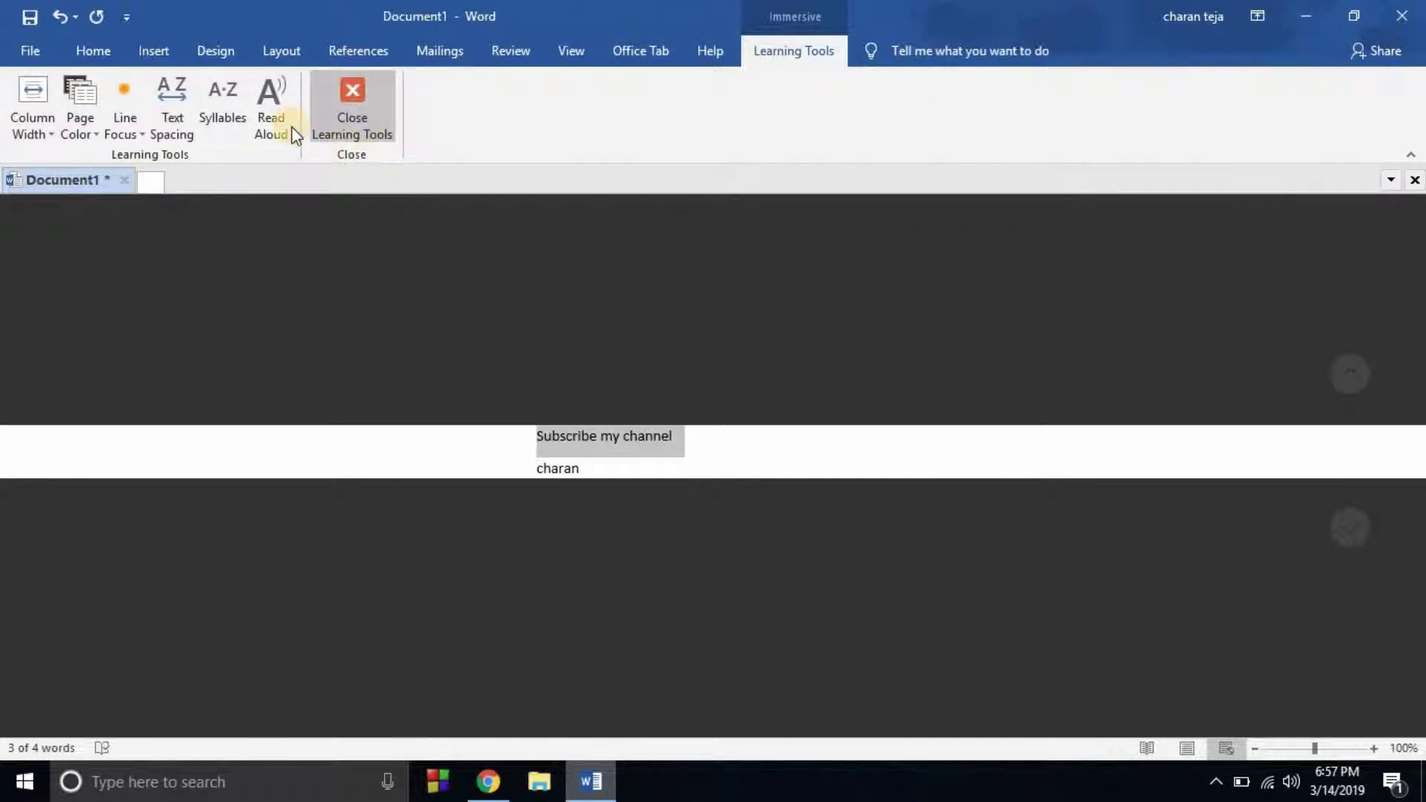
pyautogui.click(354, 108)
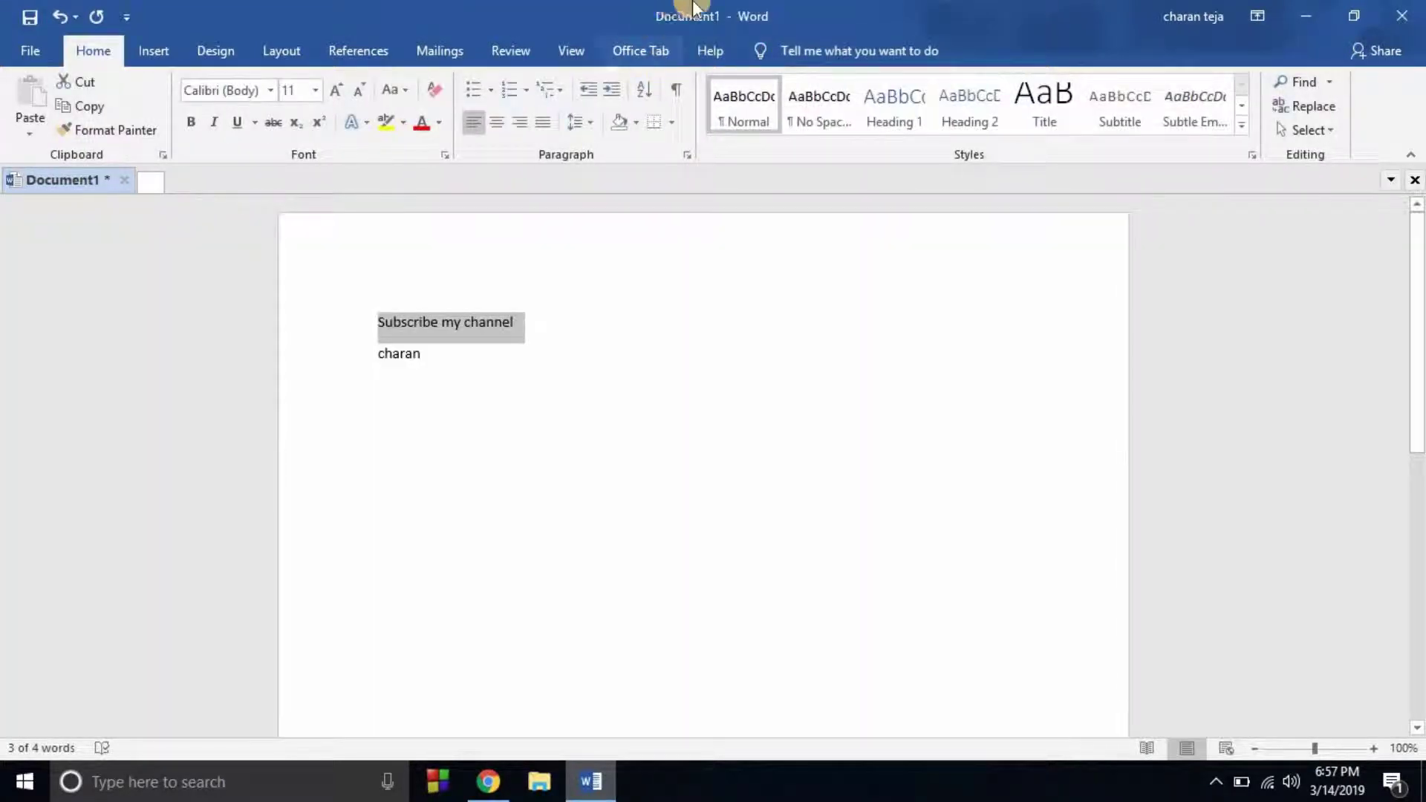
# In Office Tab, hide and re-show the tab bar, and browse the Backup and Language menus
pyautogui.click(661, 53)
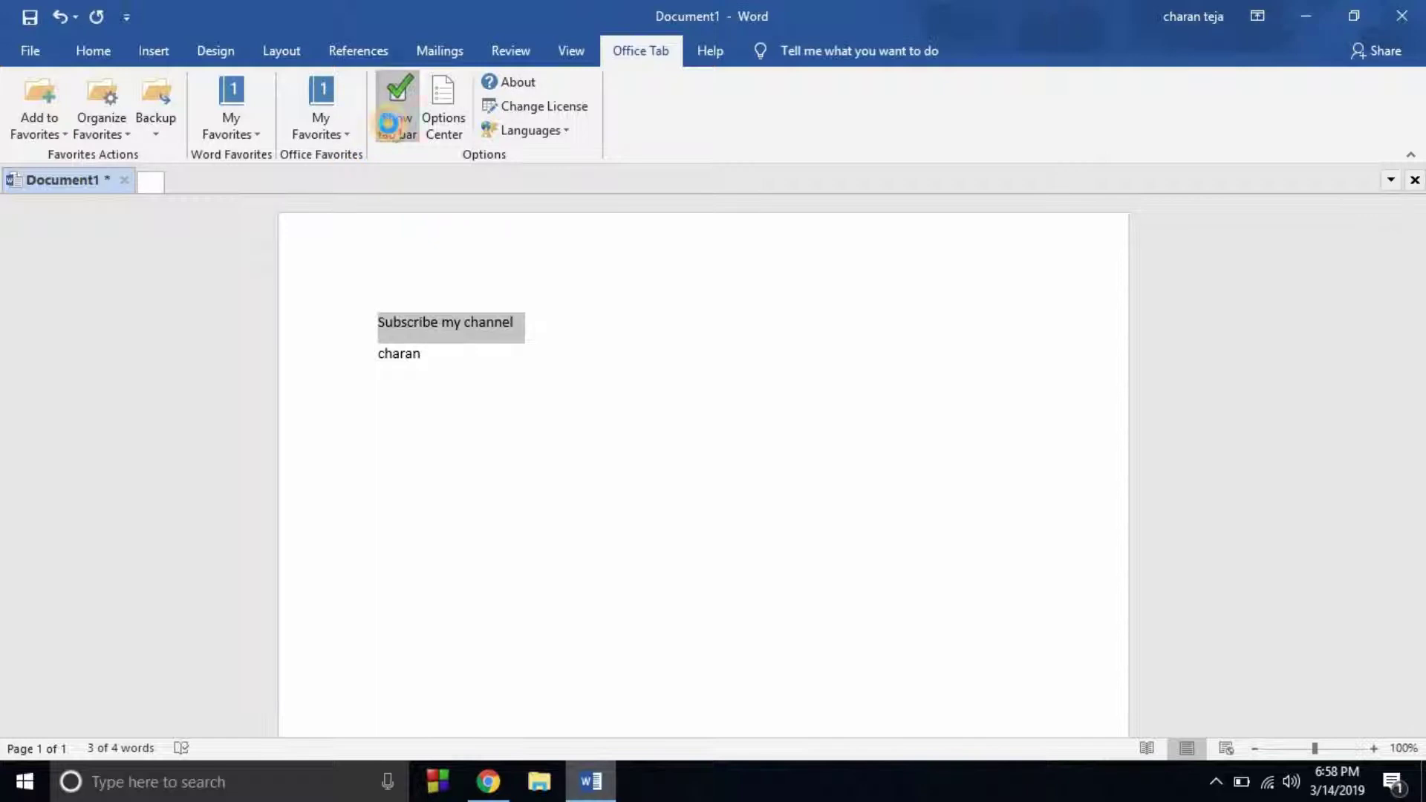
pyautogui.click(388, 123)
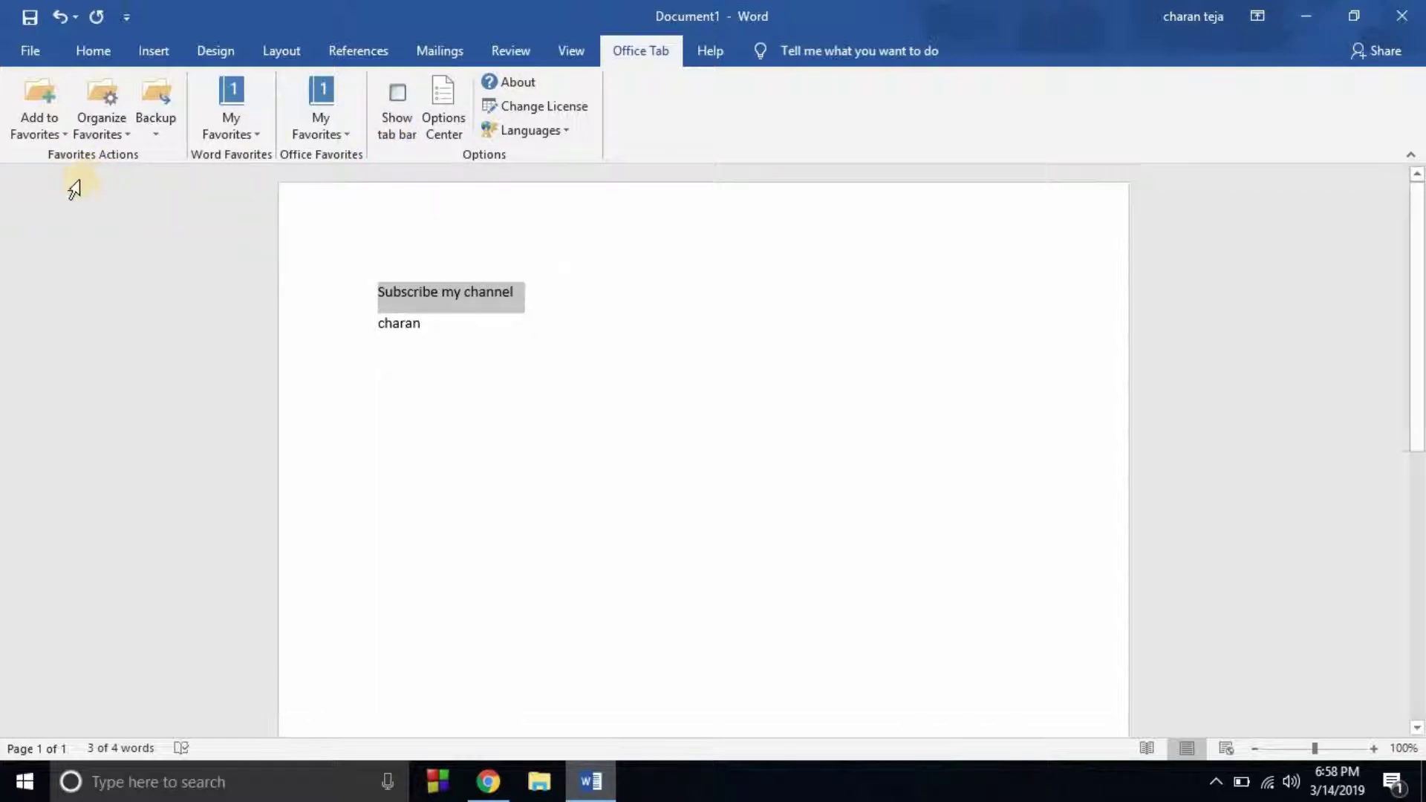
pyautogui.click(388, 96)
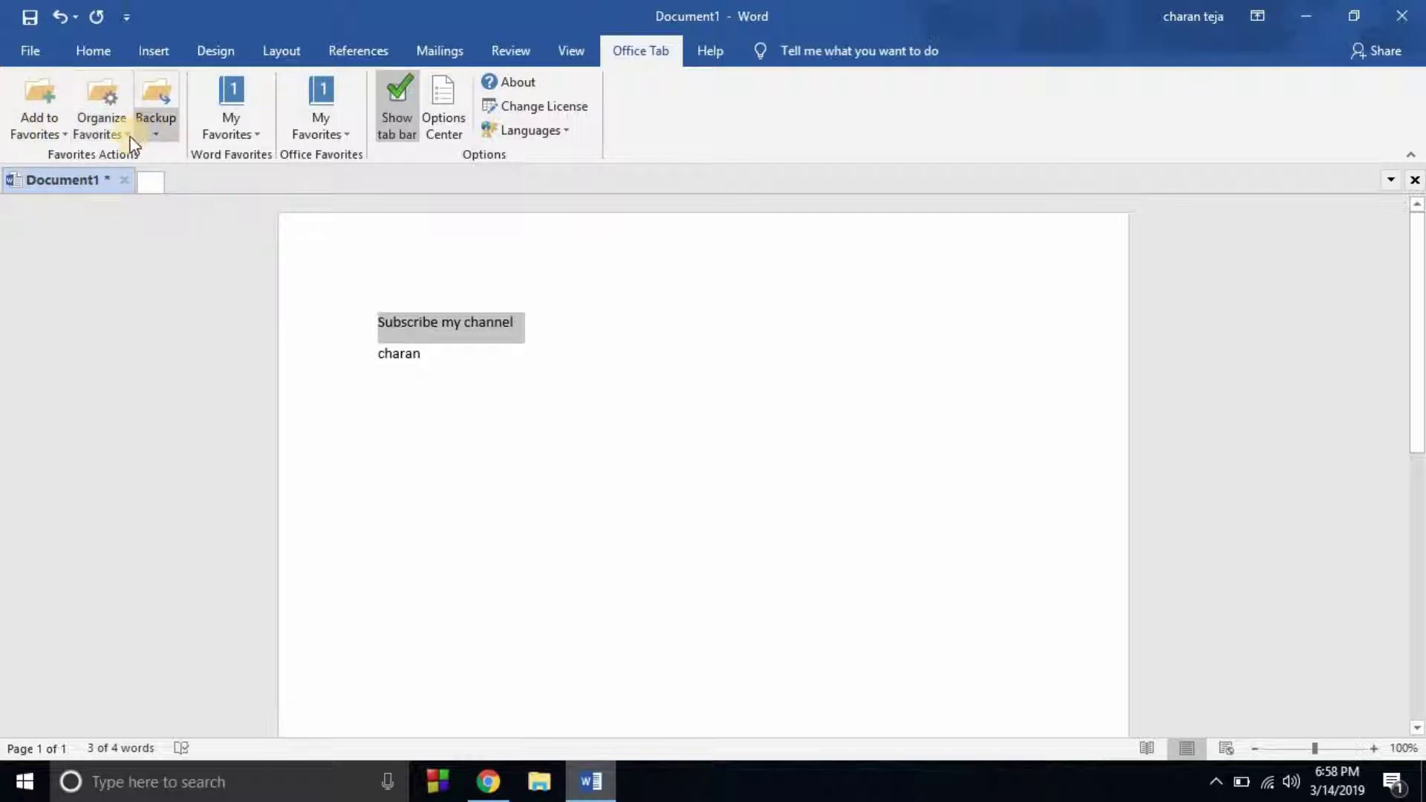
pyautogui.click(149, 141)
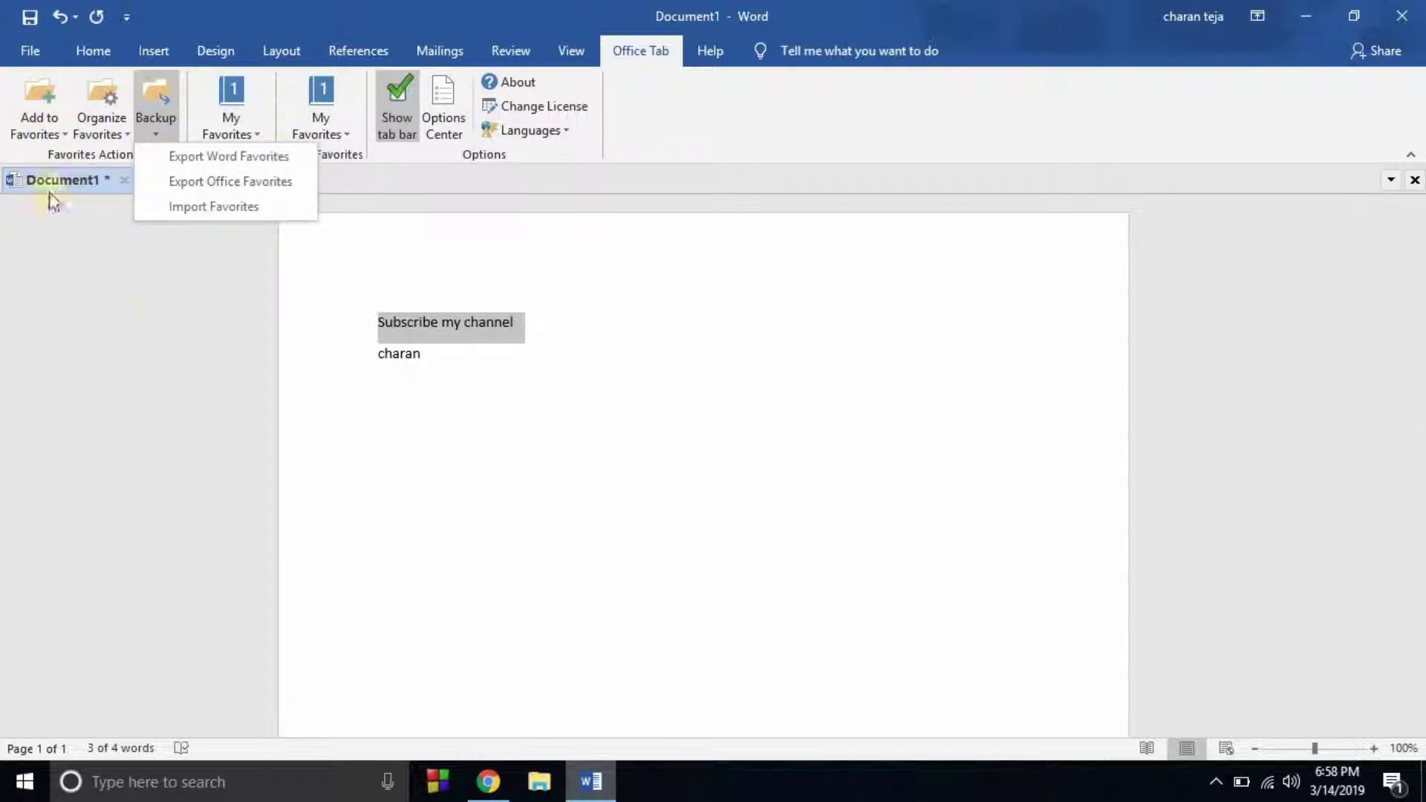
pyautogui.click(446, 267)
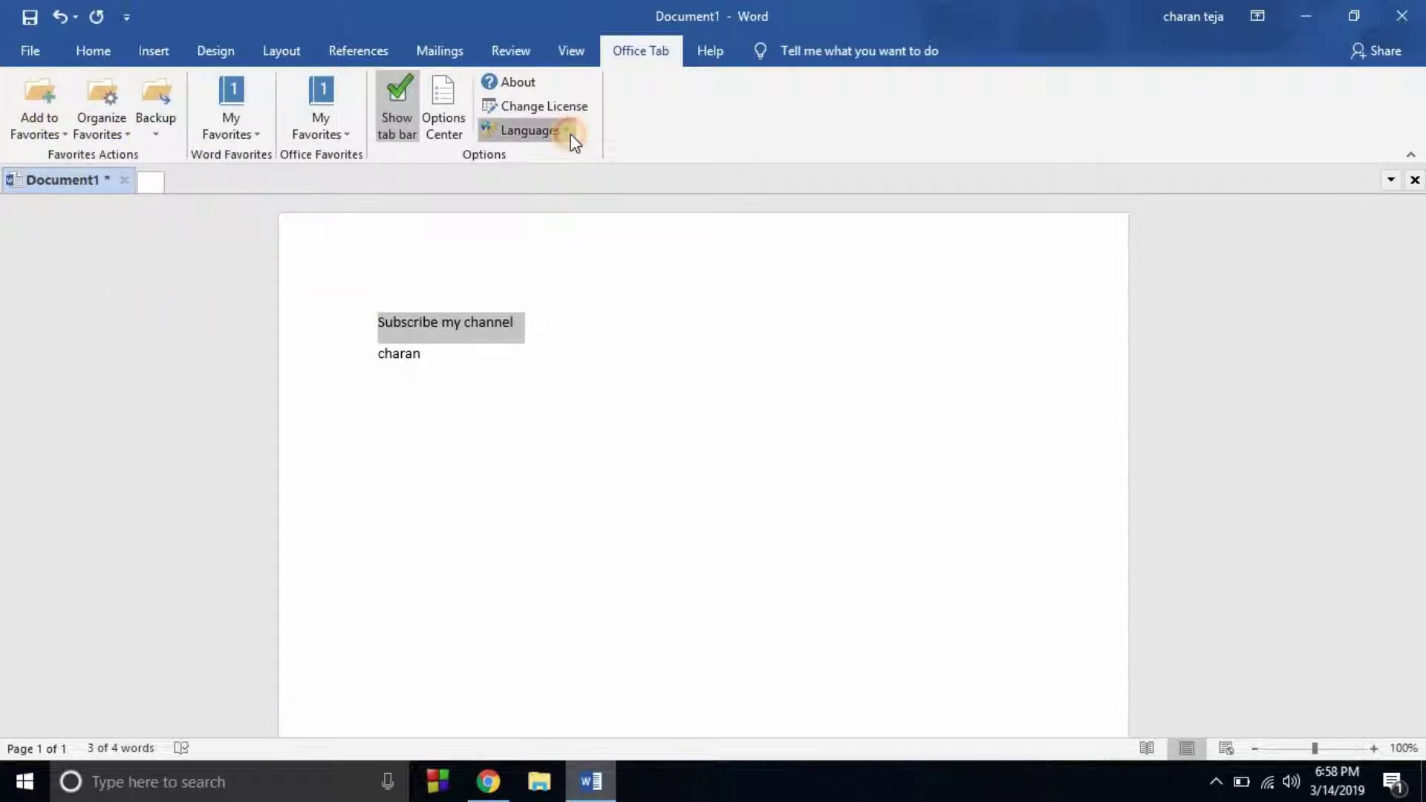
pyautogui.click(571, 135)
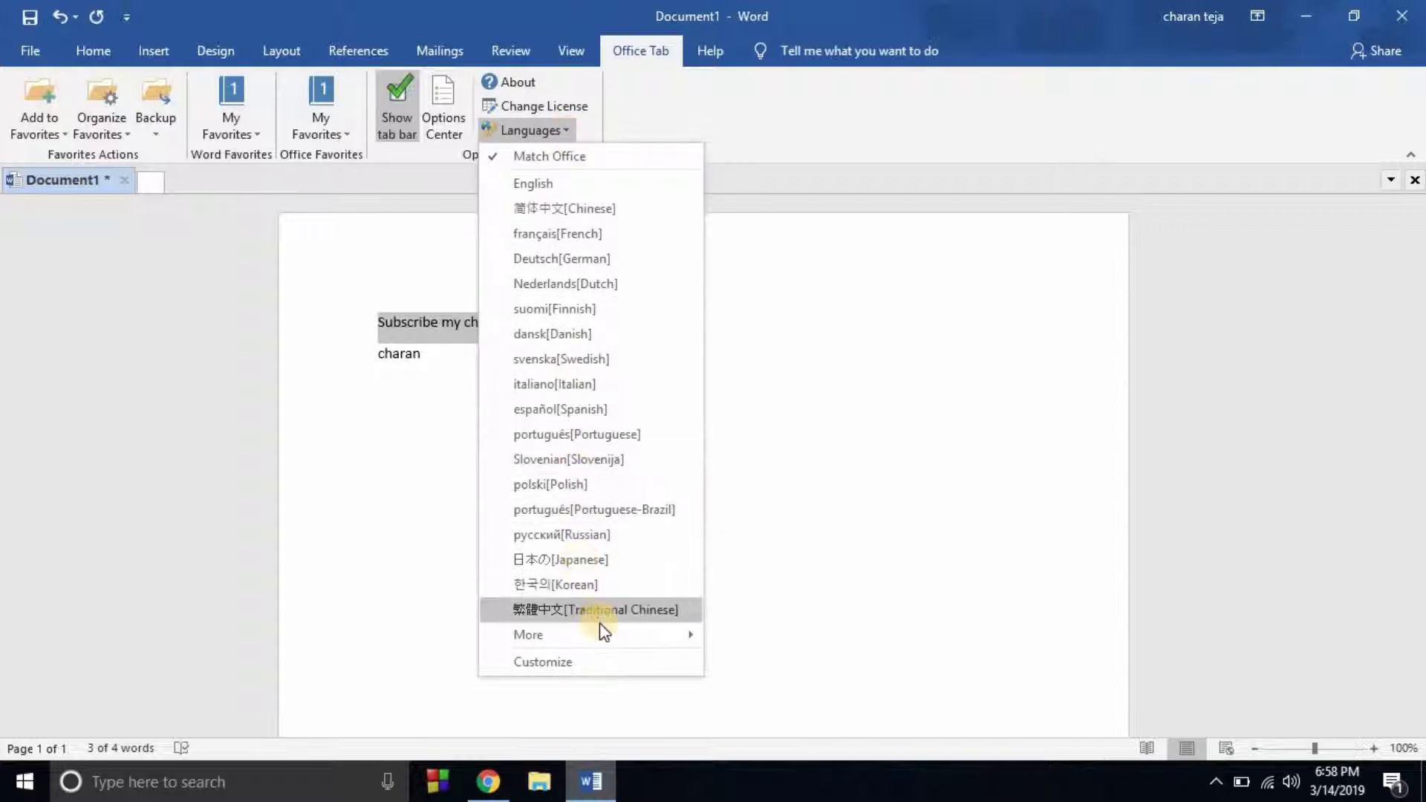
pyautogui.moveTo(590, 634)
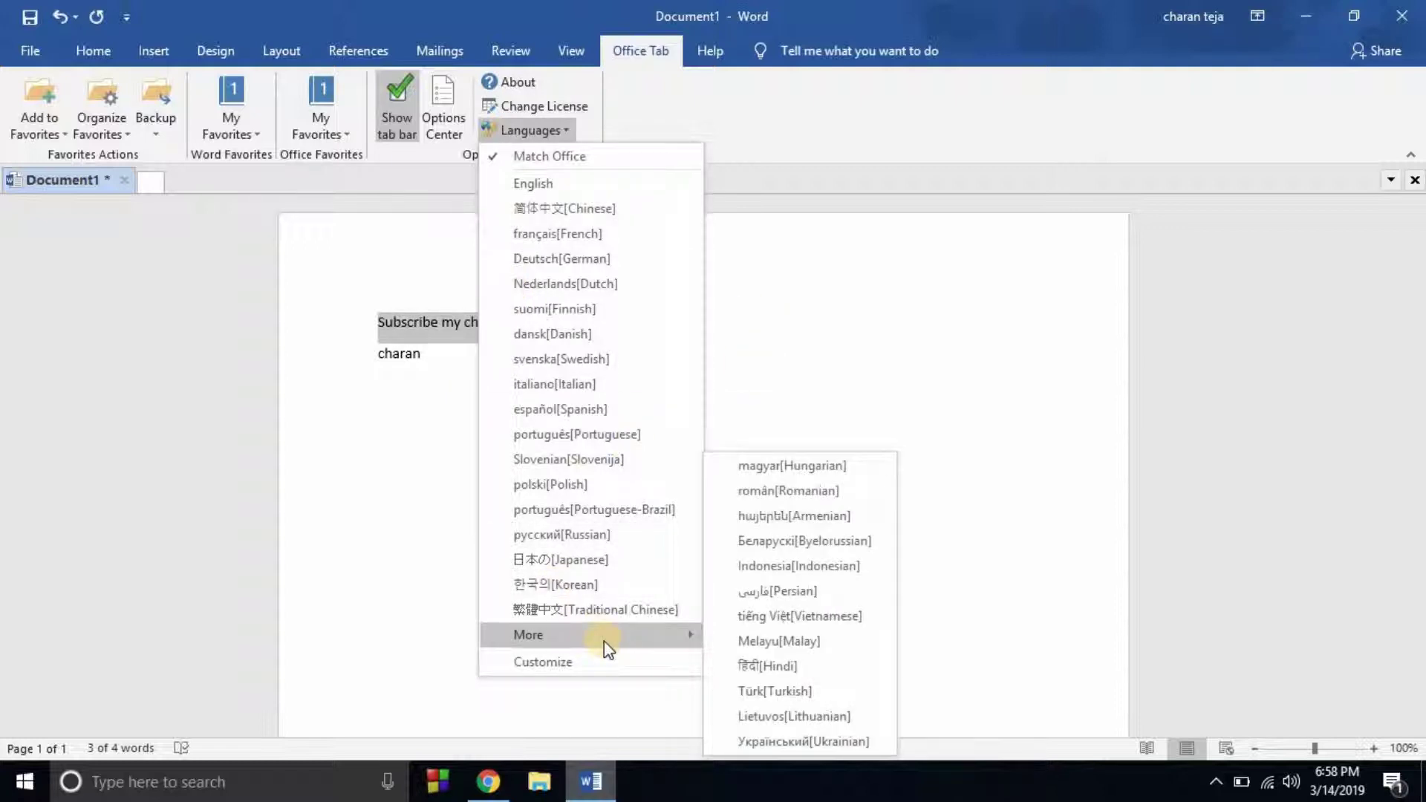
pyautogui.click(1053, 363)
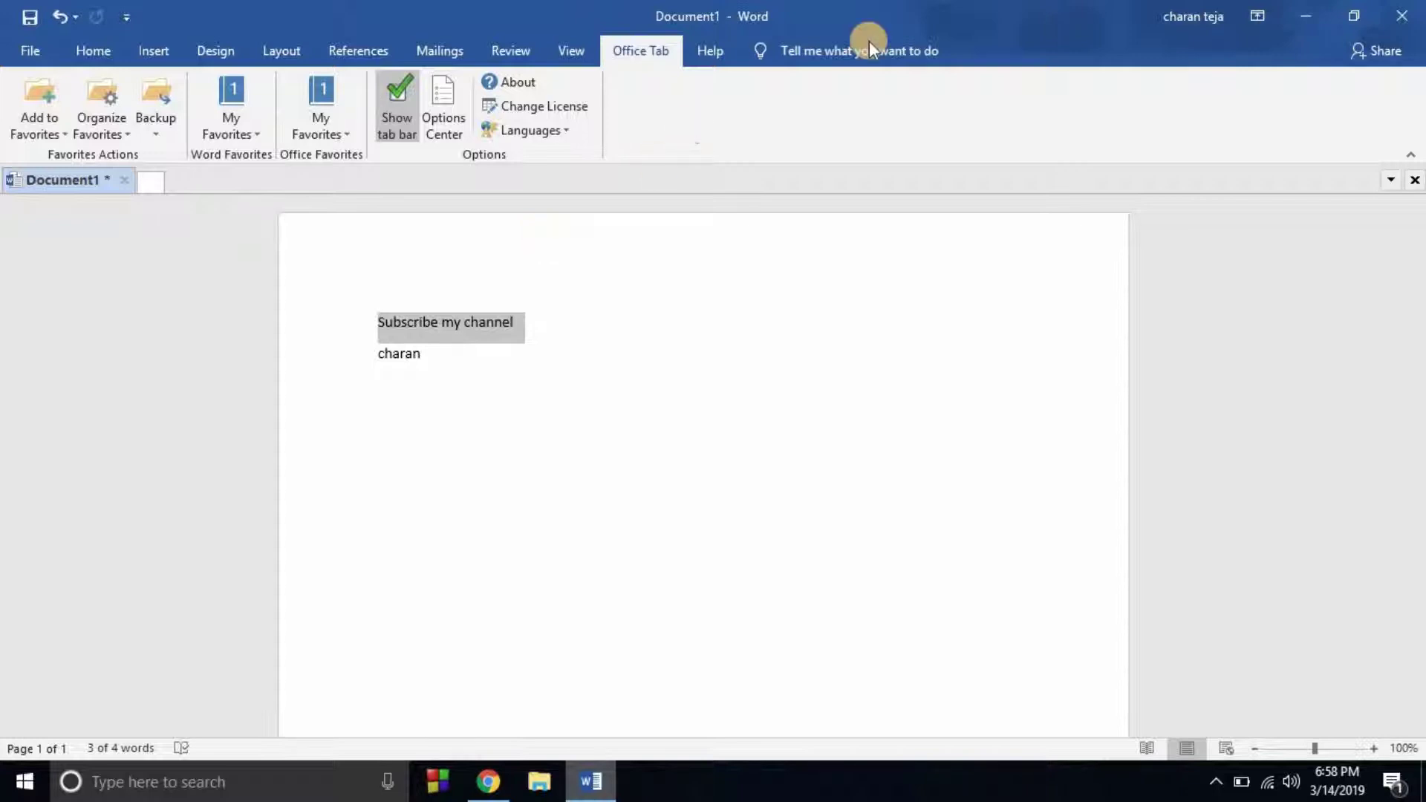
# Close Word choosing Don't Save, then refresh the desktop
pyautogui.click(1414, 30)
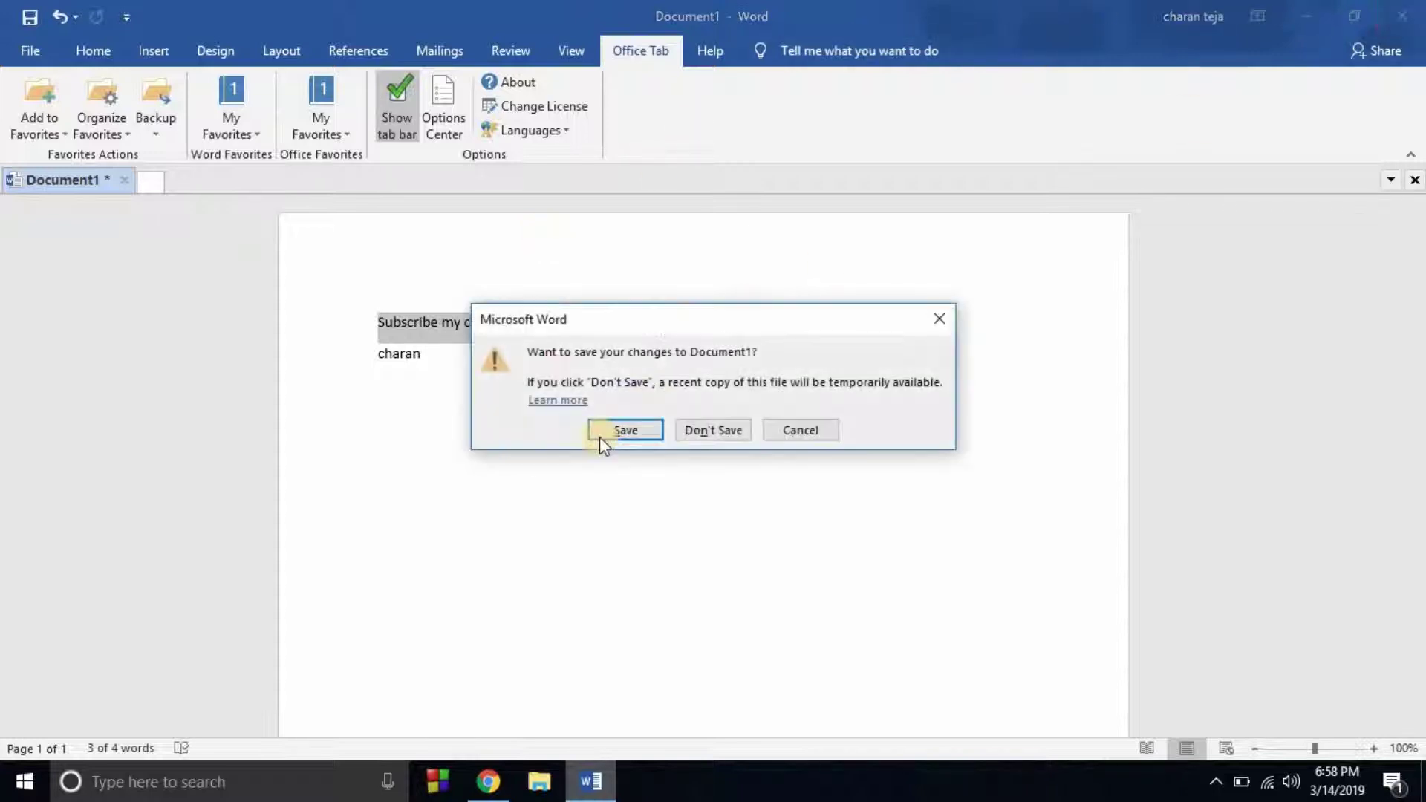
pyautogui.click(724, 429)
pyautogui.rightClick(690, 152)
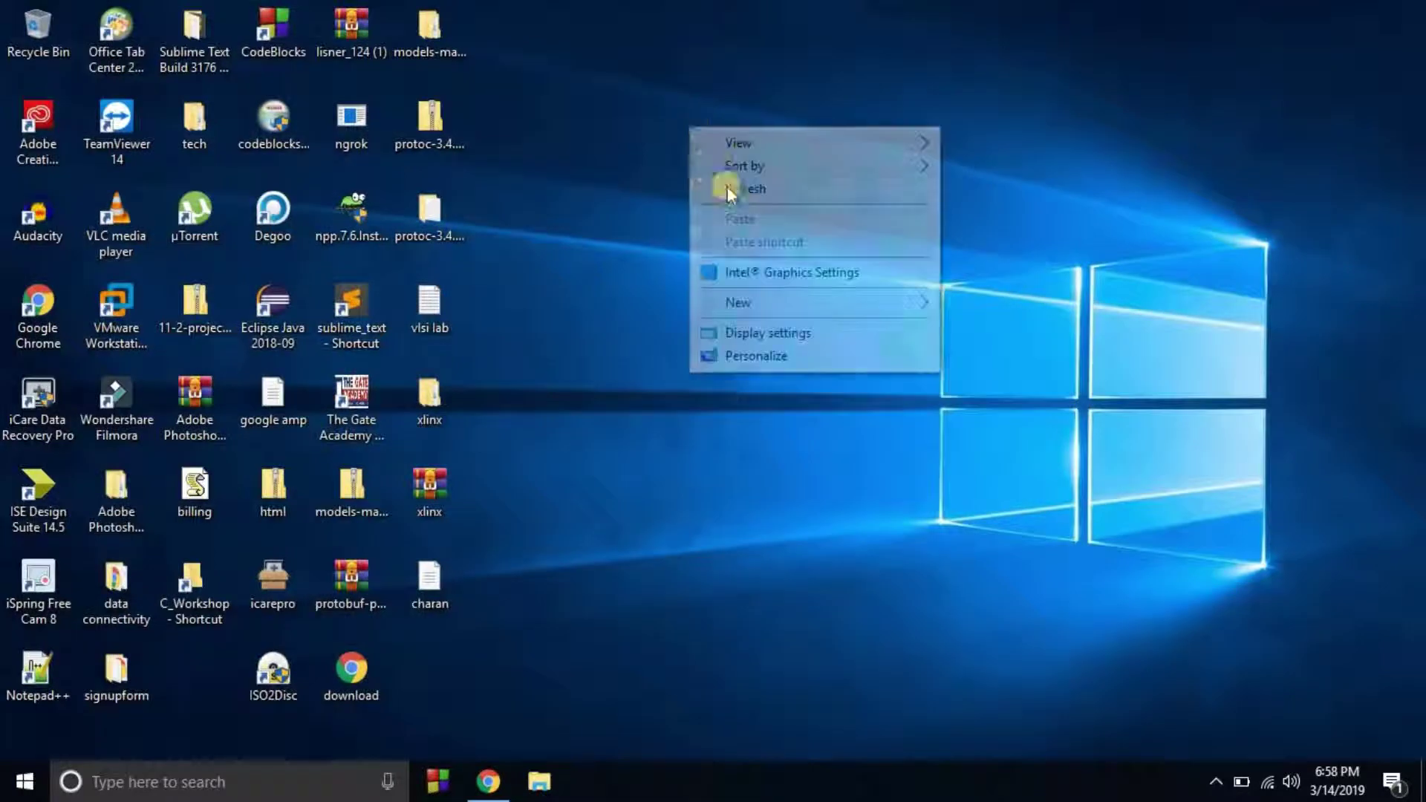
pyautogui.rightClick(729, 190)
pyautogui.click(778, 256)
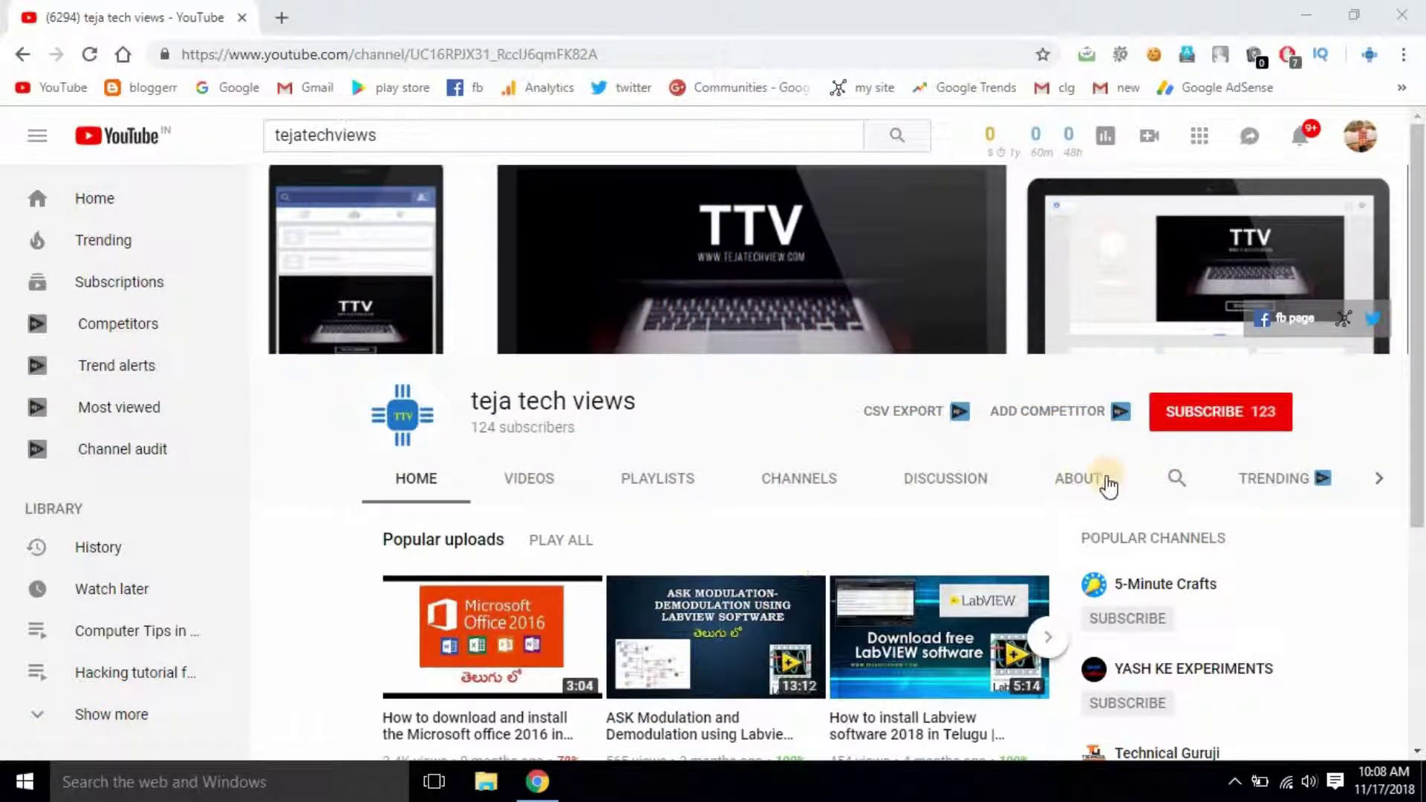
# Subscribe to the TTV tech YouTube channel, bringing its subscriber count to 124
pyautogui.click(1207, 438)
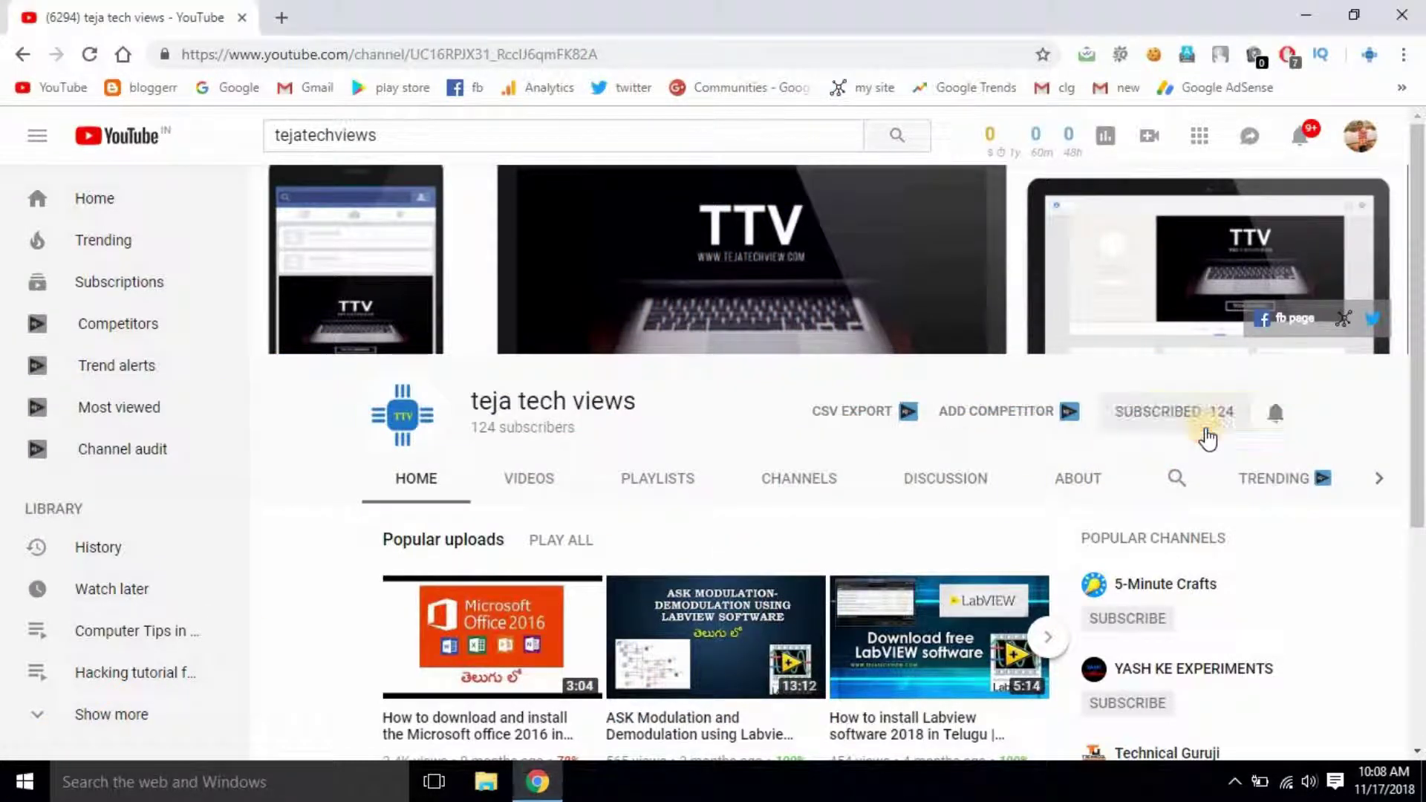